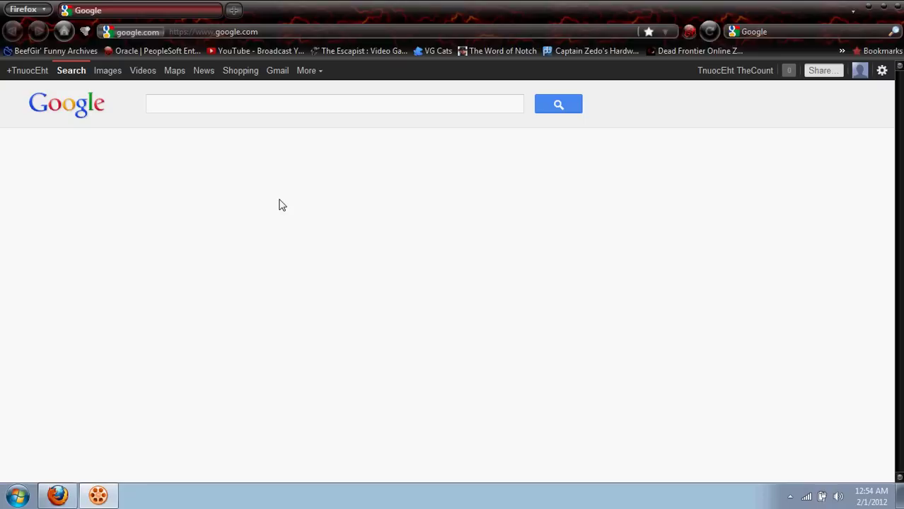
Search Google for 'Tomenet'.
left_click(258, 110)
type("T")
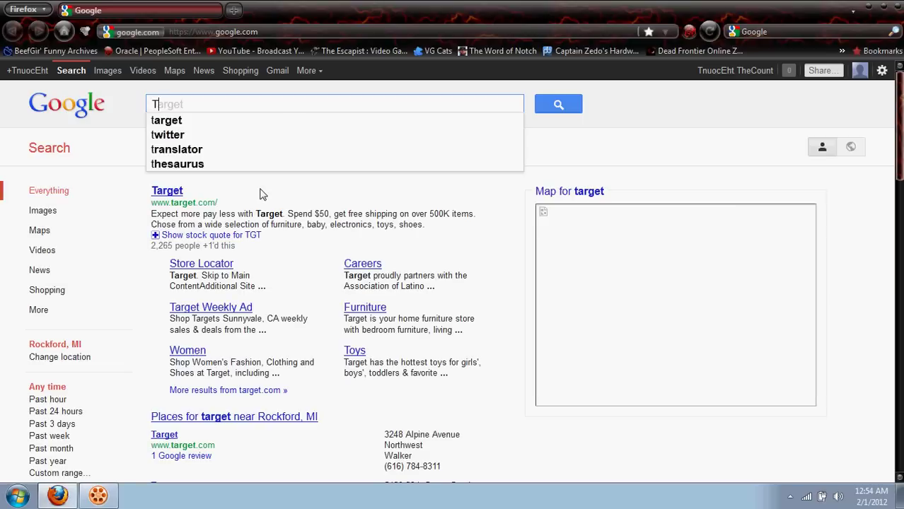
type("omenet")
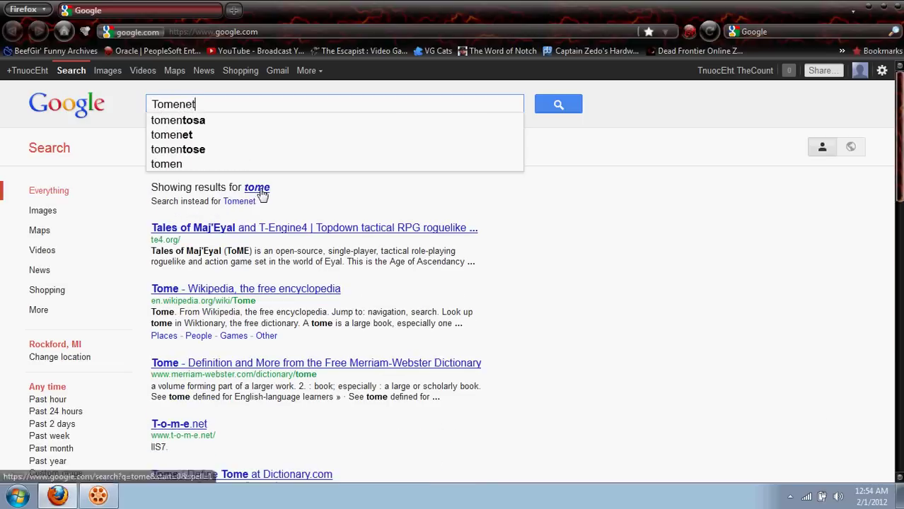
key("Return")
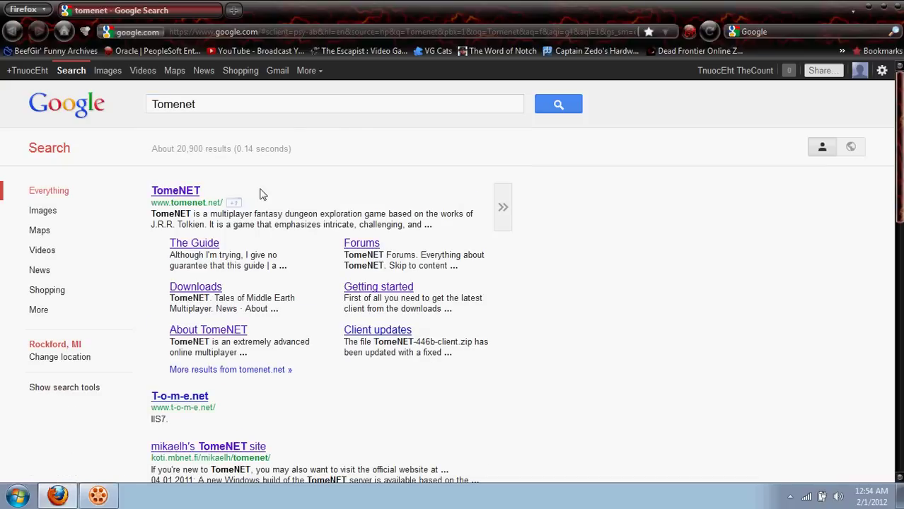
Go from the official TomeNET result through its Links page to mikaelh's TomeNET site.
left_click(186, 191)
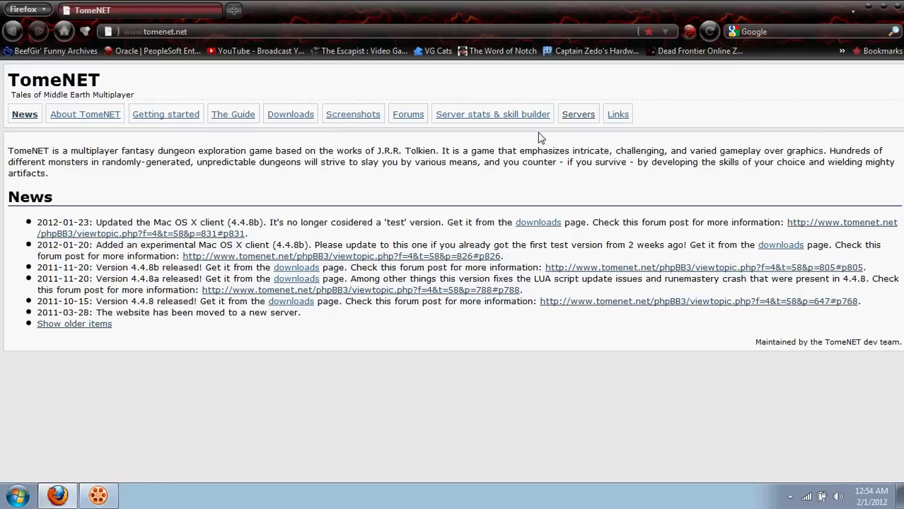
left_click(618, 119)
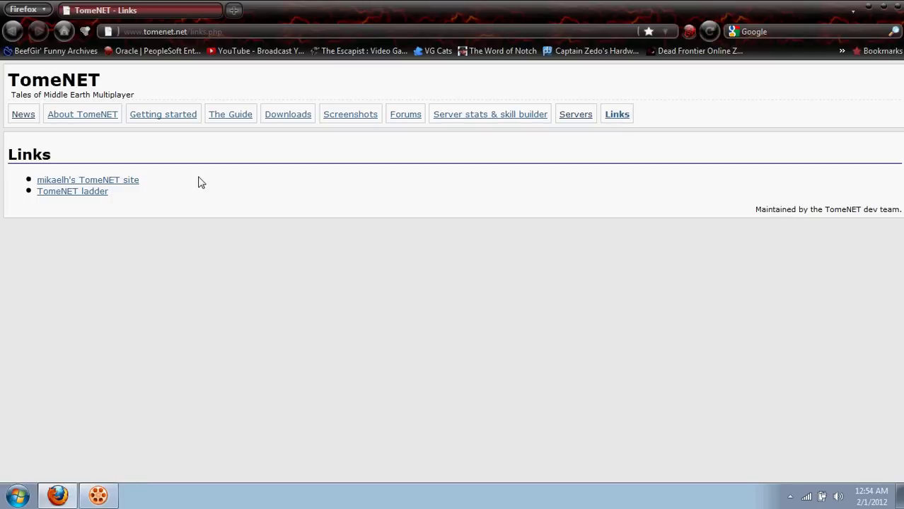
left_click(131, 181)
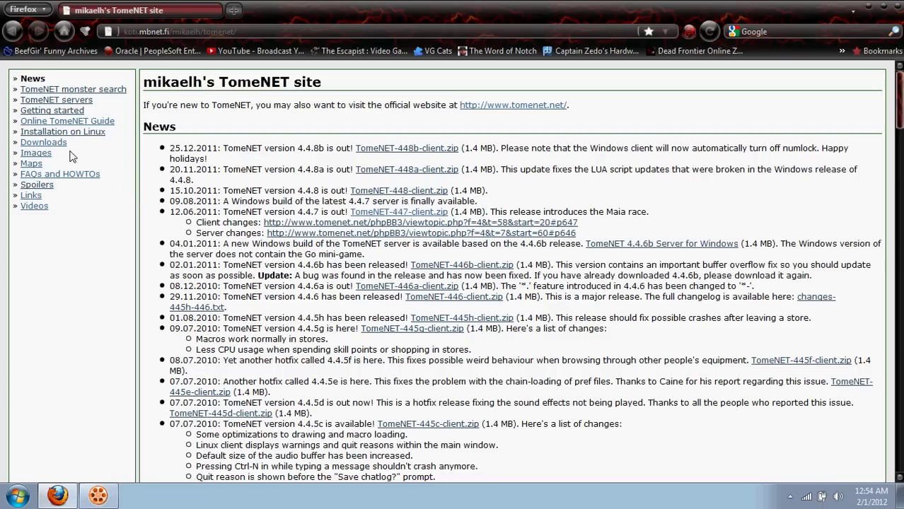
Browse the Downloads page and cancel the TomeNET 4.4.7 Windows client download.
left_click(63, 144)
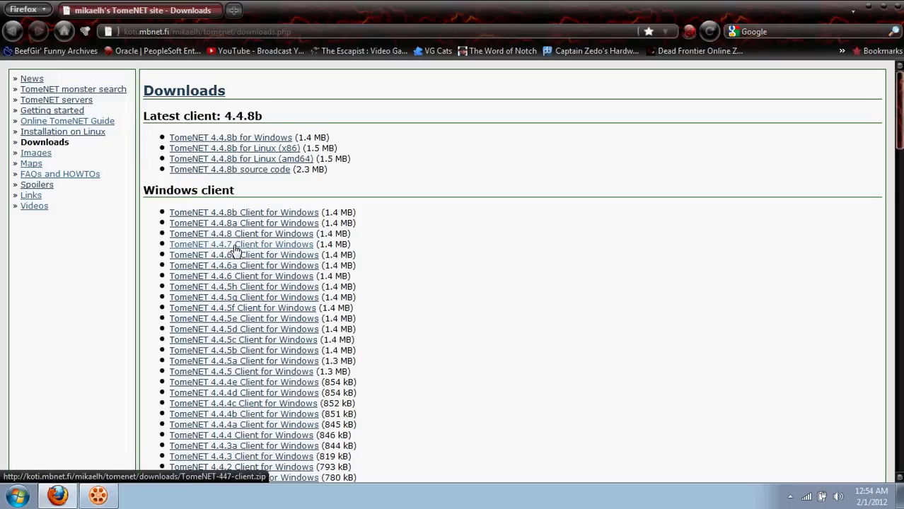
scroll(378, 251, "down", 8)
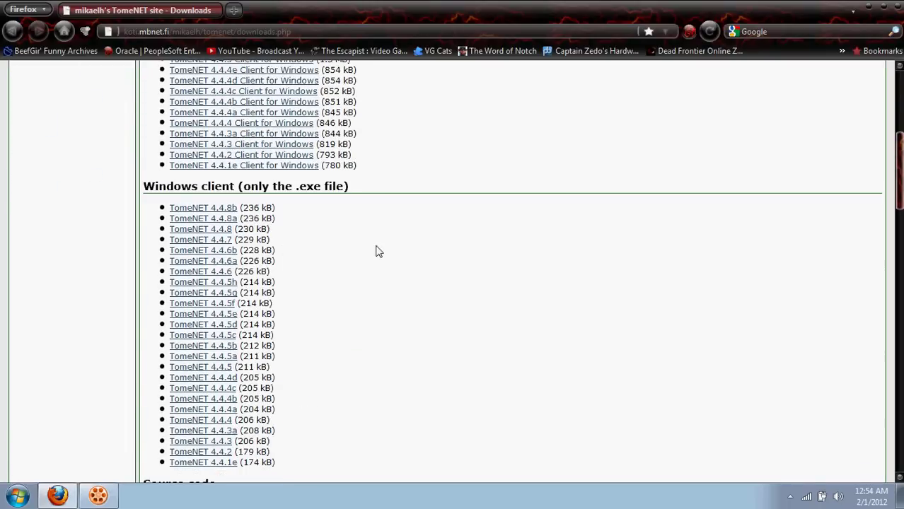
scroll(378, 252, "down", 20)
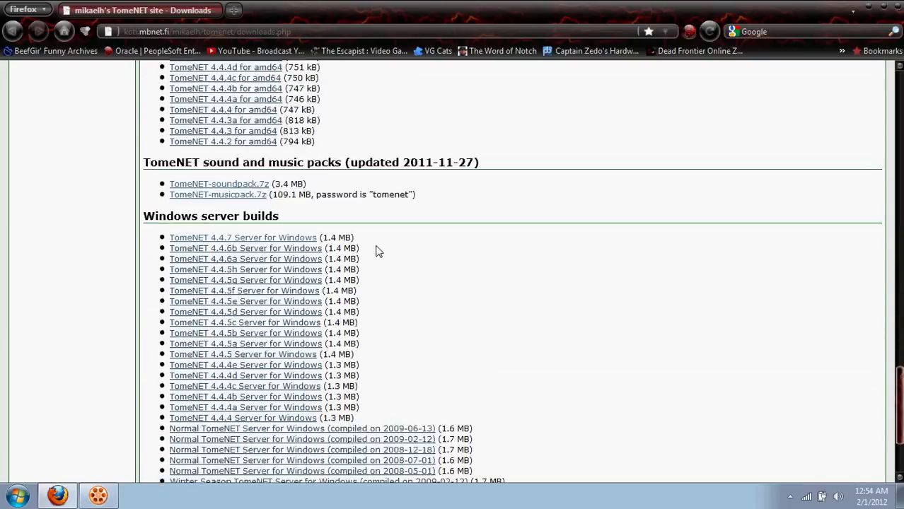
scroll(378, 252, "up", 2)
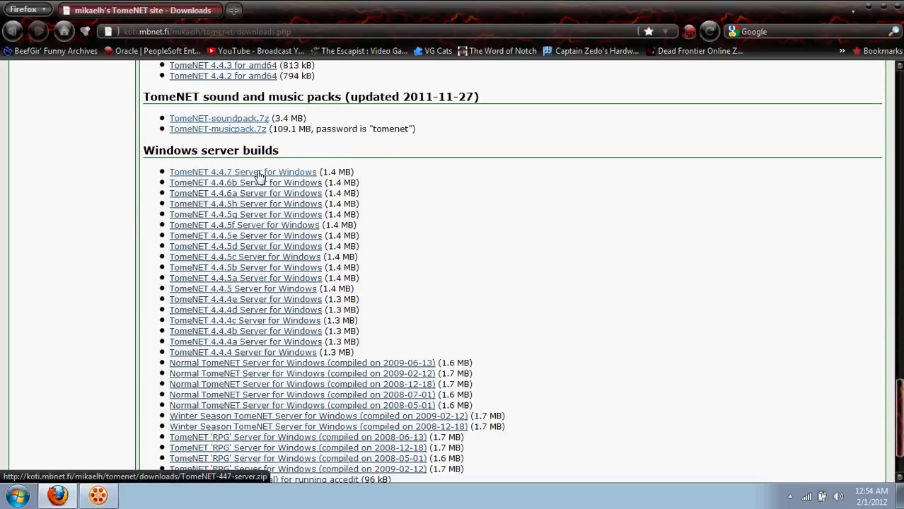
scroll(474, 204, "up", 18)
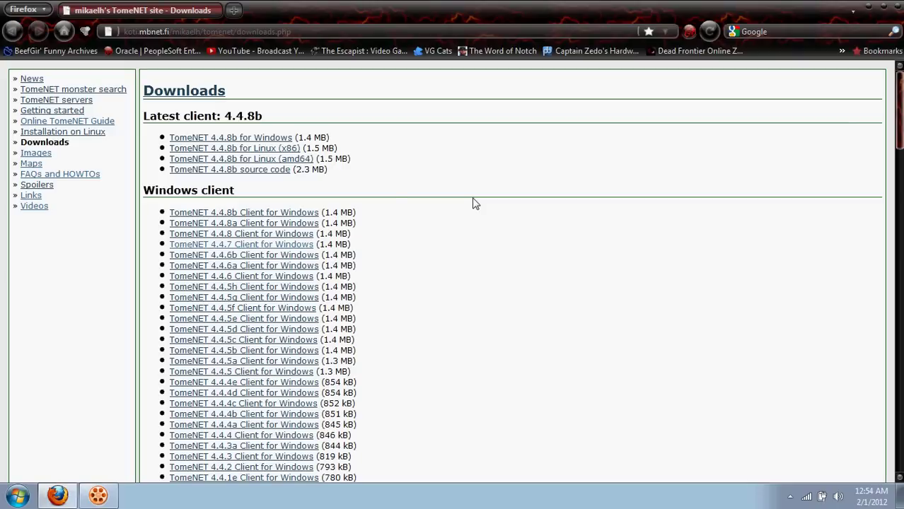
left_click(299, 247)
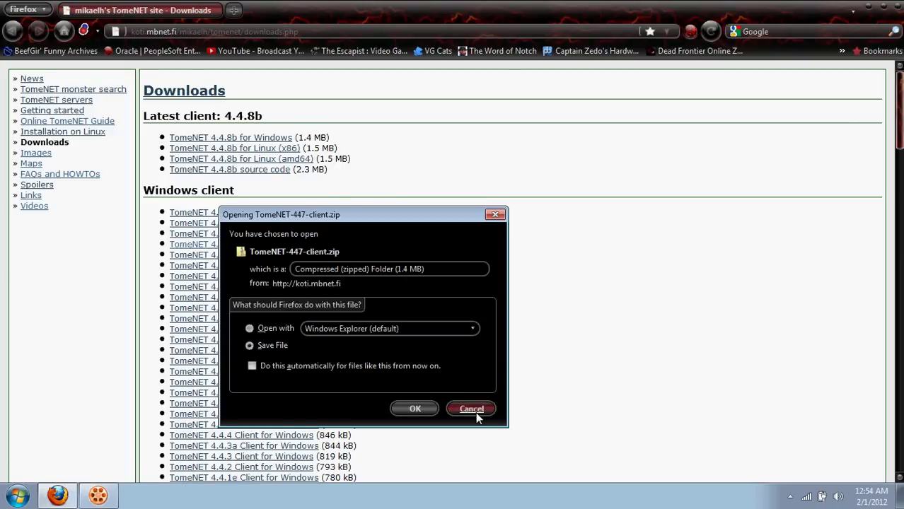
left_click(471, 410)
Scroll to the sound and music packs, check the music pack's password, then show the desktop.
scroll(485, 214, "down", 15)
scroll(485, 213, "down", 20)
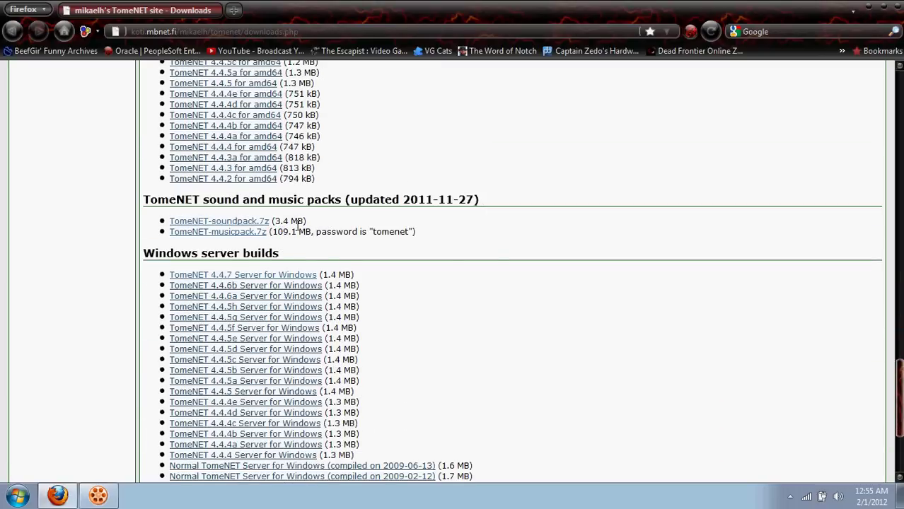
left_click_drag(370, 232, 416, 234)
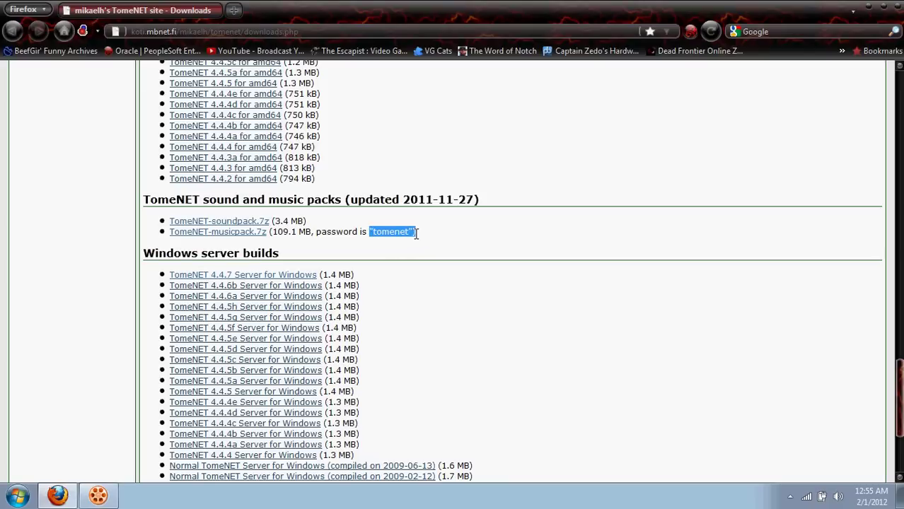
left_click(445, 239)
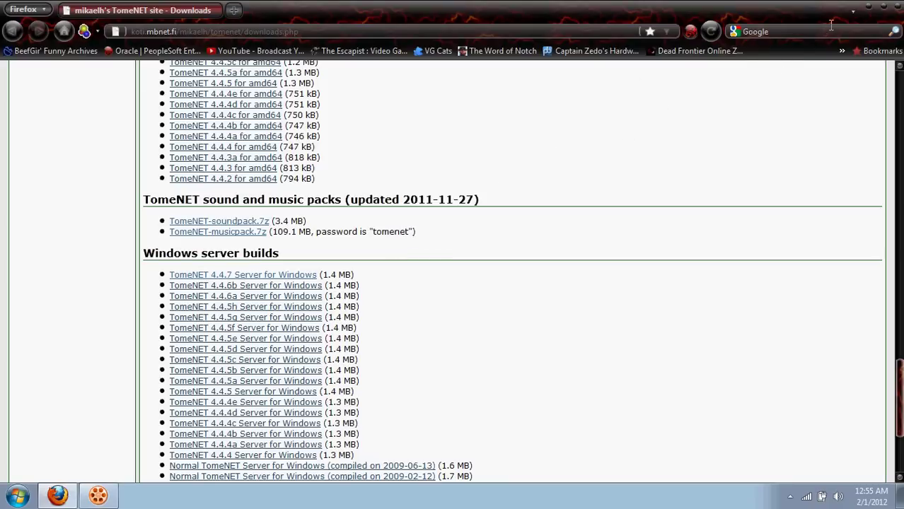
key("super+d")
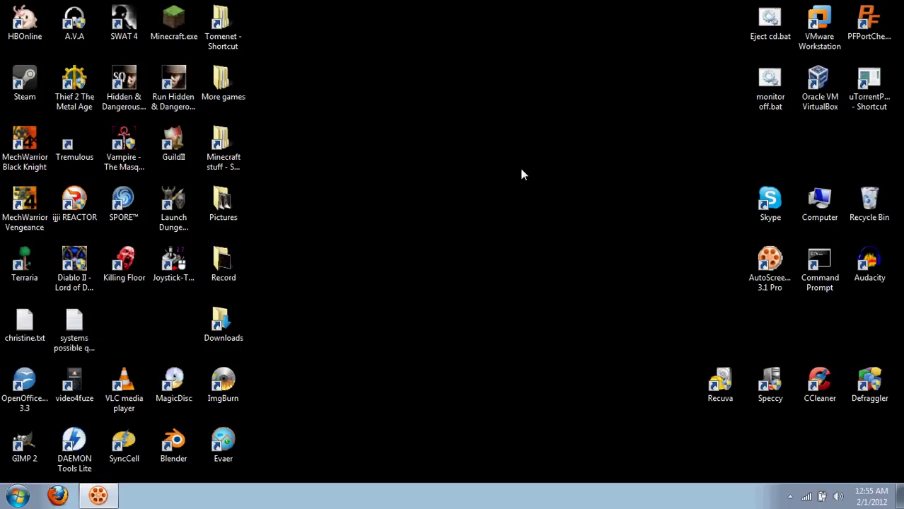
Open TomeNET-447-client.zip from the Downloads folder and start extracting all files.
left_click(223, 324)
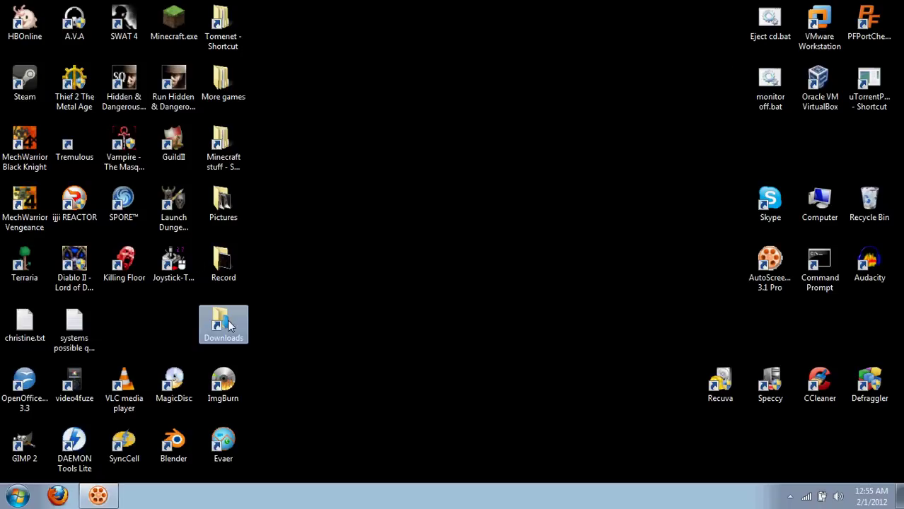
double_click(224, 323)
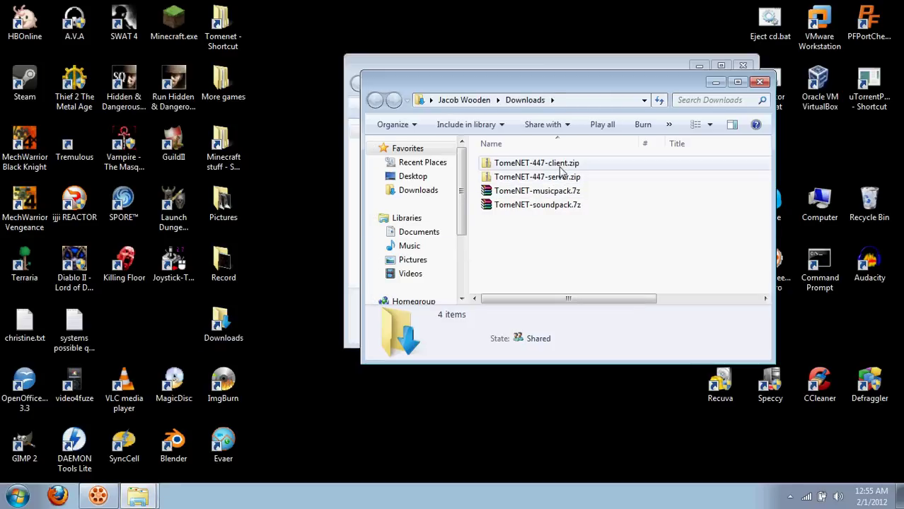
double_click(556, 163)
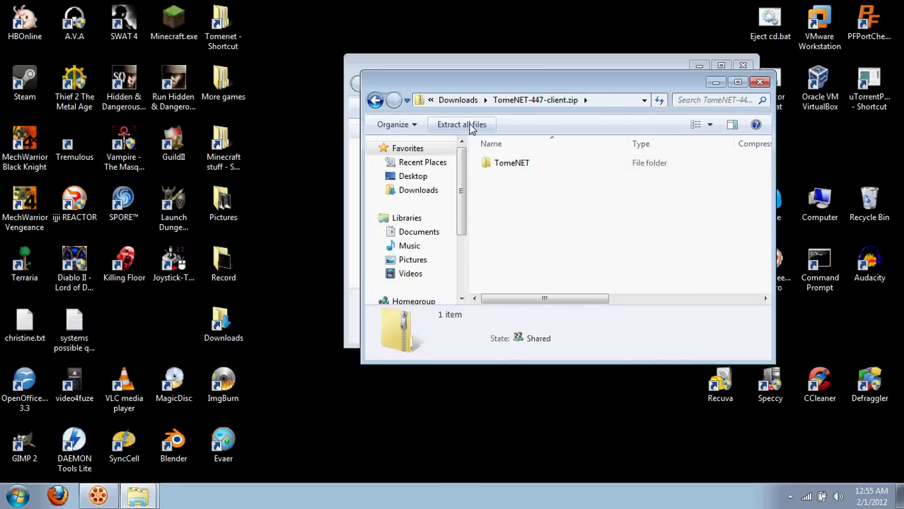
left_click(469, 125)
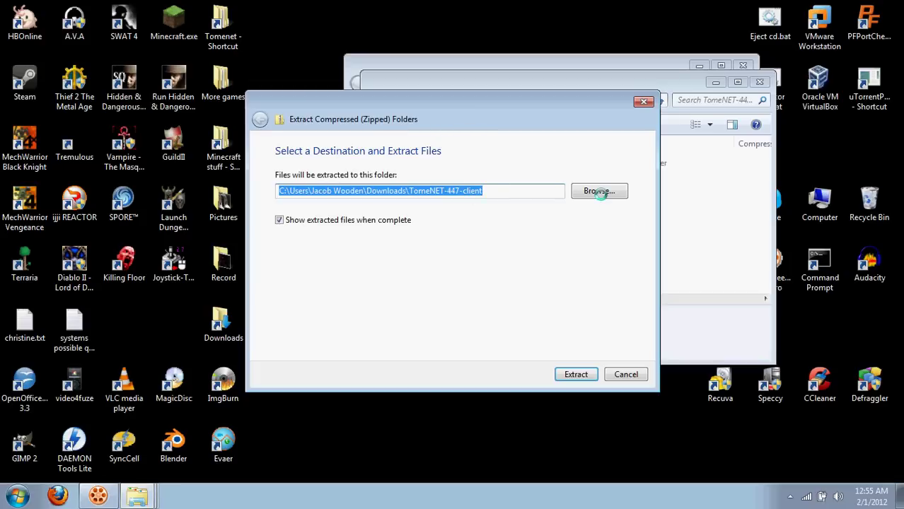
Extract the client into C:\My Program Files\Tomenet and close the resulting folder window.
left_click(601, 196)
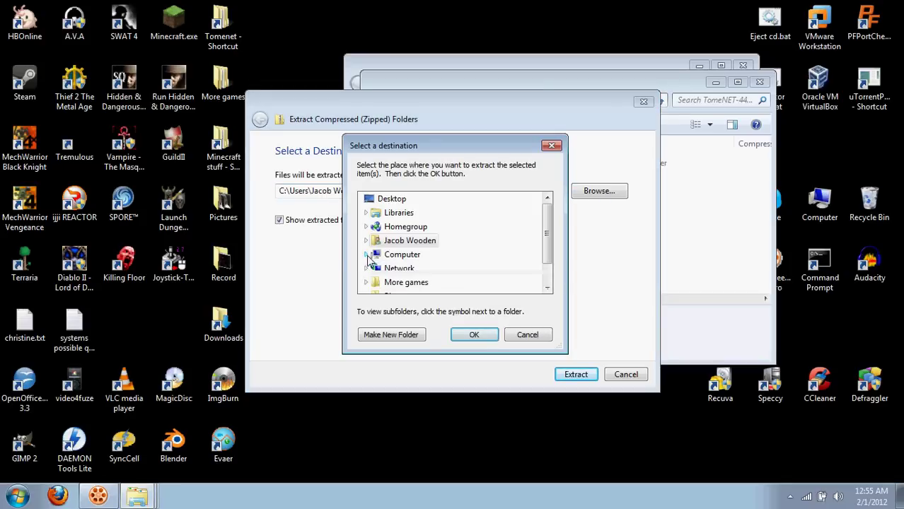
left_click(365, 254)
left_click(373, 213)
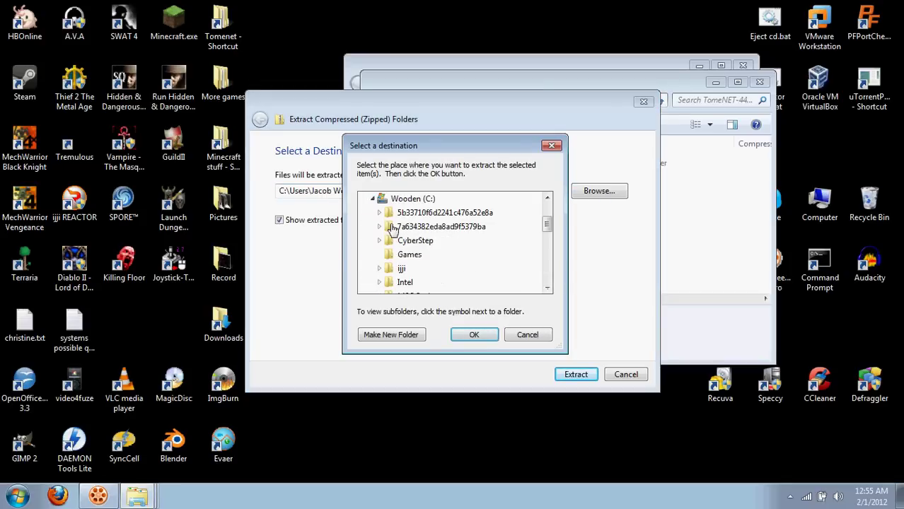
scroll(396, 254, "down", 3)
scroll(396, 256, "up", 1)
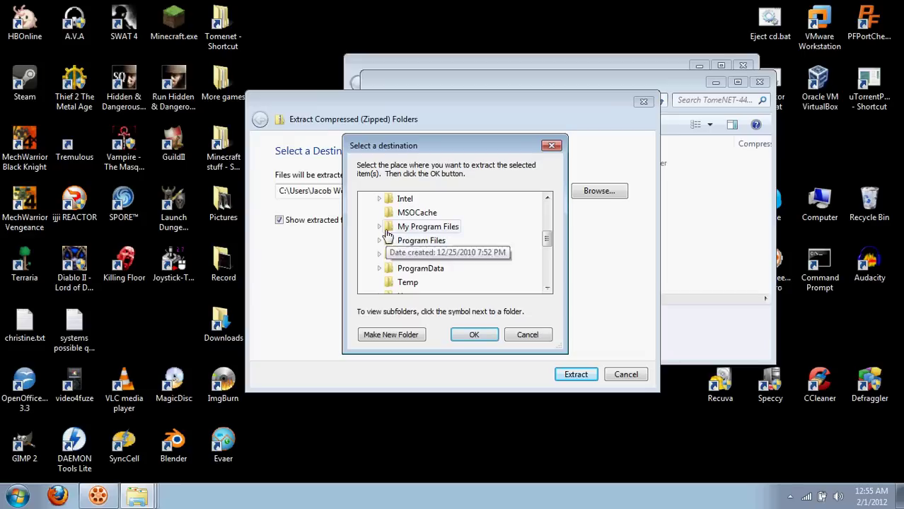
double_click(407, 228)
scroll(418, 237, "down", 7)
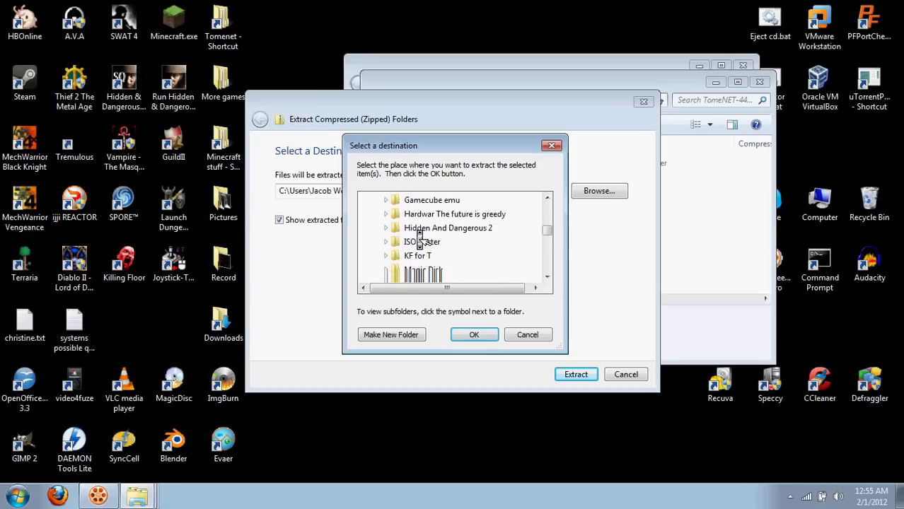
scroll(419, 239, "down", 5)
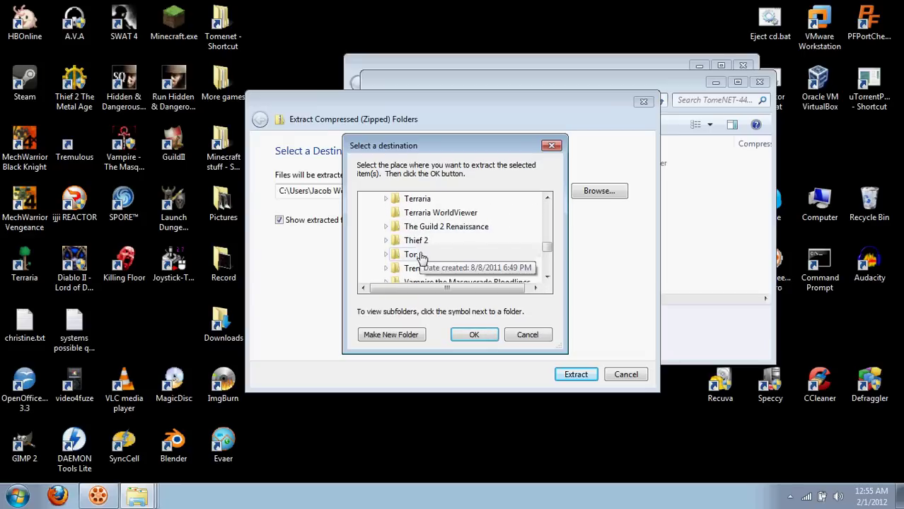
double_click(413, 266)
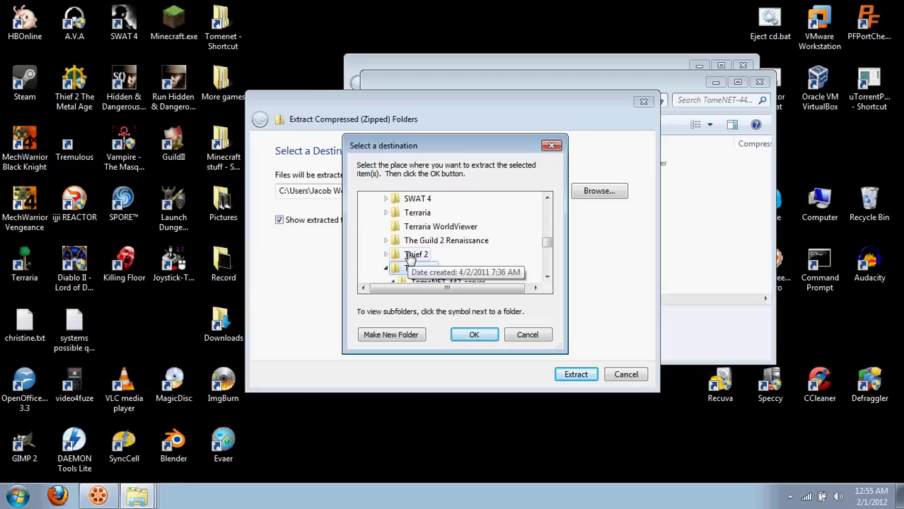
left_click(472, 335)
left_click(570, 375)
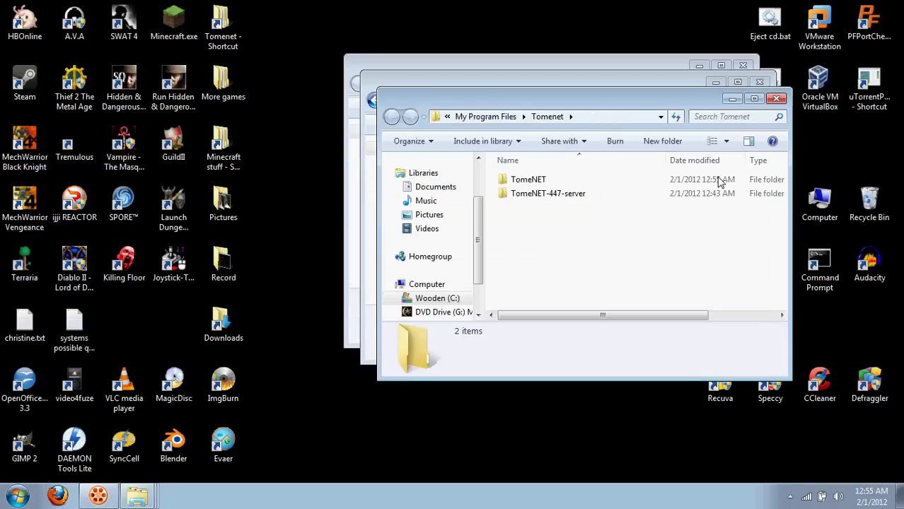
left_click(776, 98)
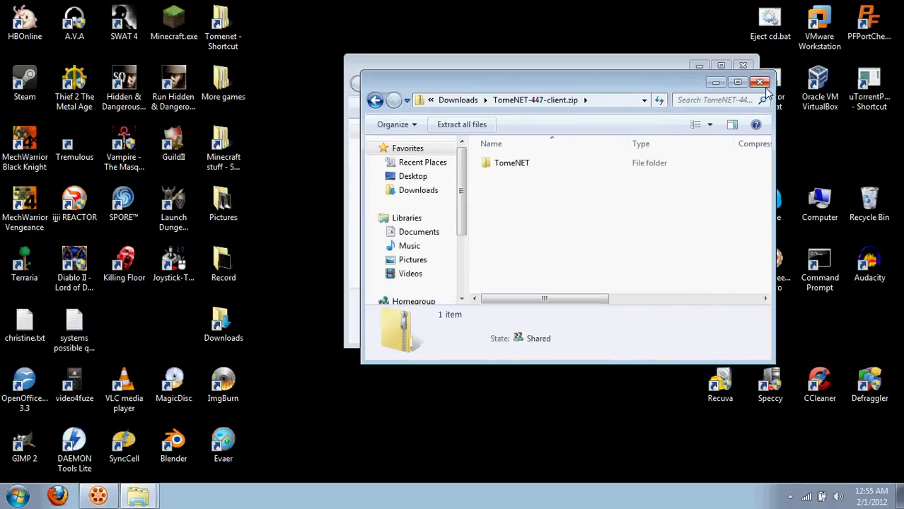
Open TomeNET-soundpack.7z in WinRAR, dismissing the licence reminder.
left_click(759, 82)
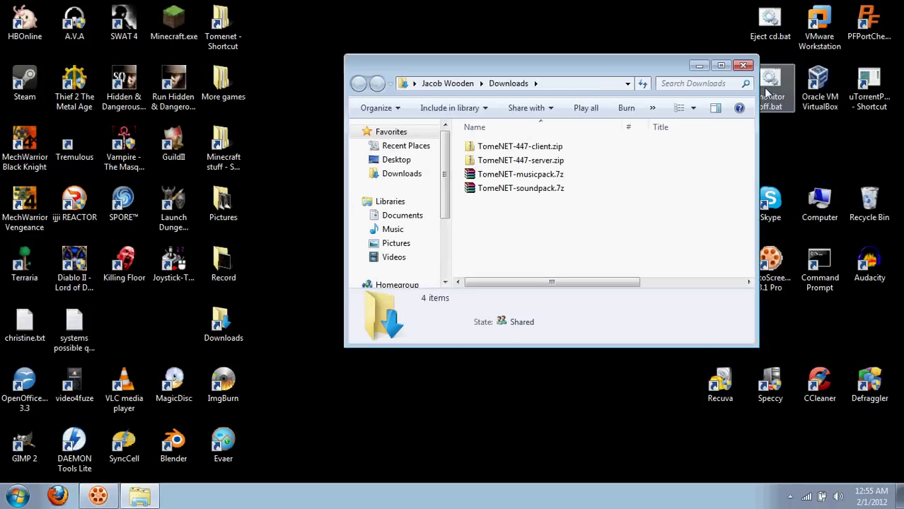
double_click(522, 190)
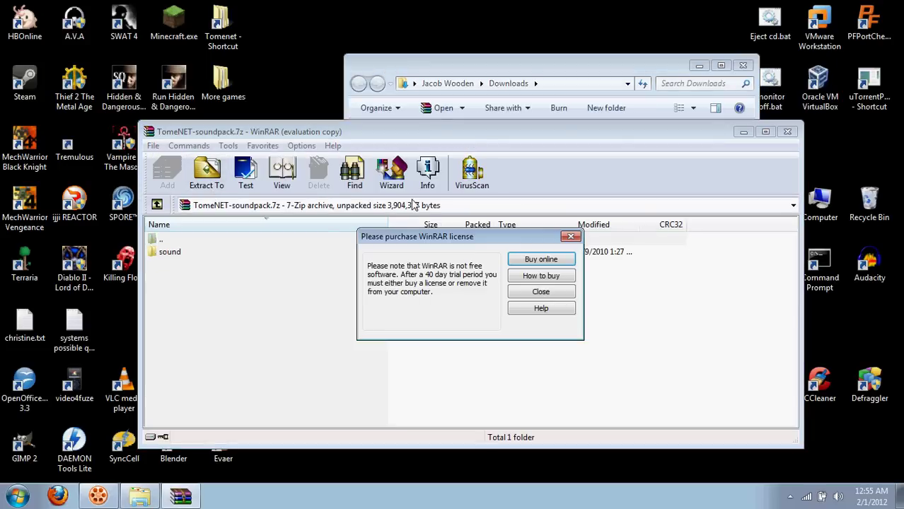
left_click(537, 292)
left_click_drag(515, 133, 537, 113)
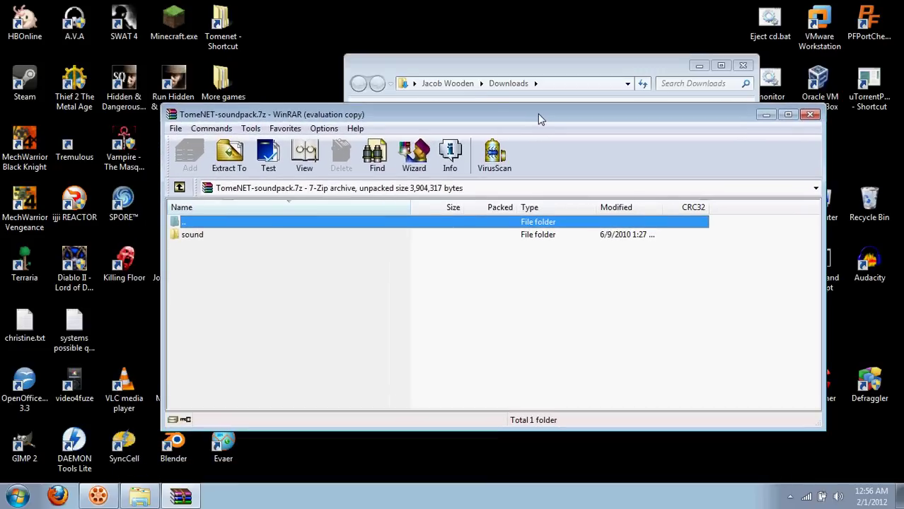
Extract the sound pack into C:\My Program Files\Tomenet\TomeNET\lib\xtra, replacing all files, and close WinRAR.
left_click(228, 178)
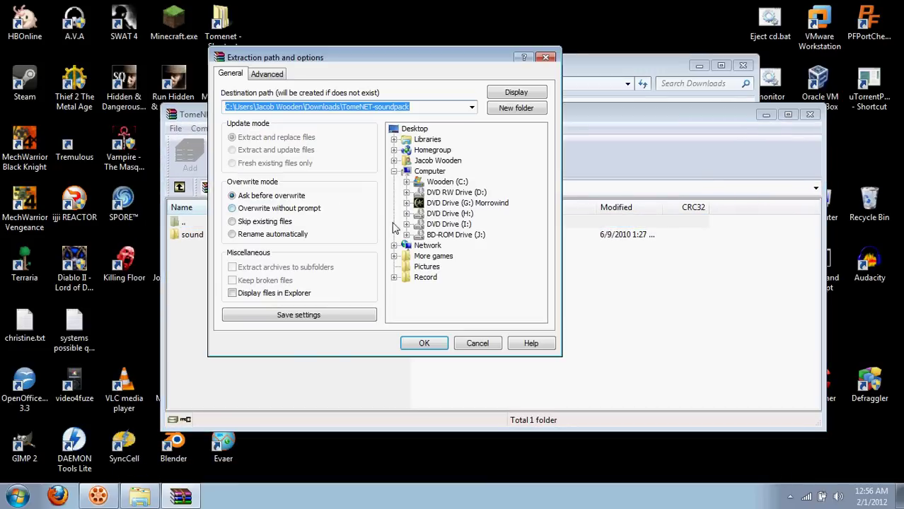
left_click(405, 182)
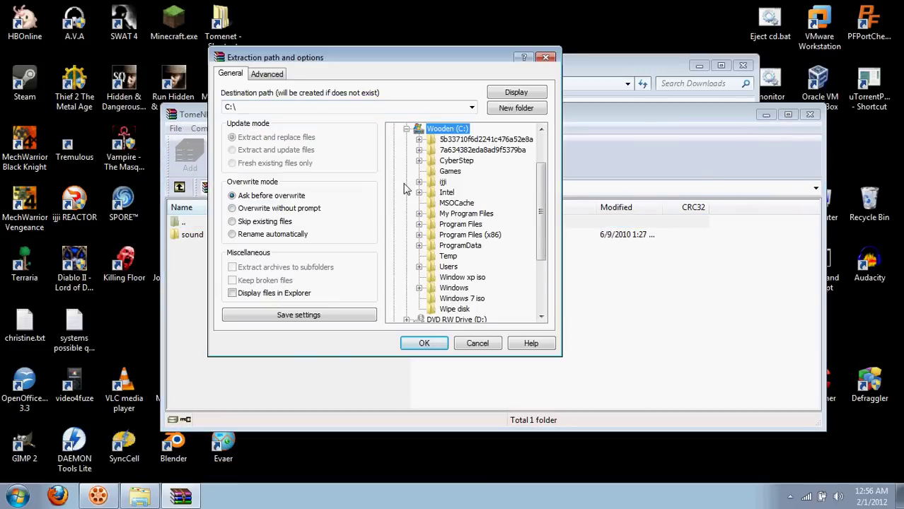
left_click(418, 213)
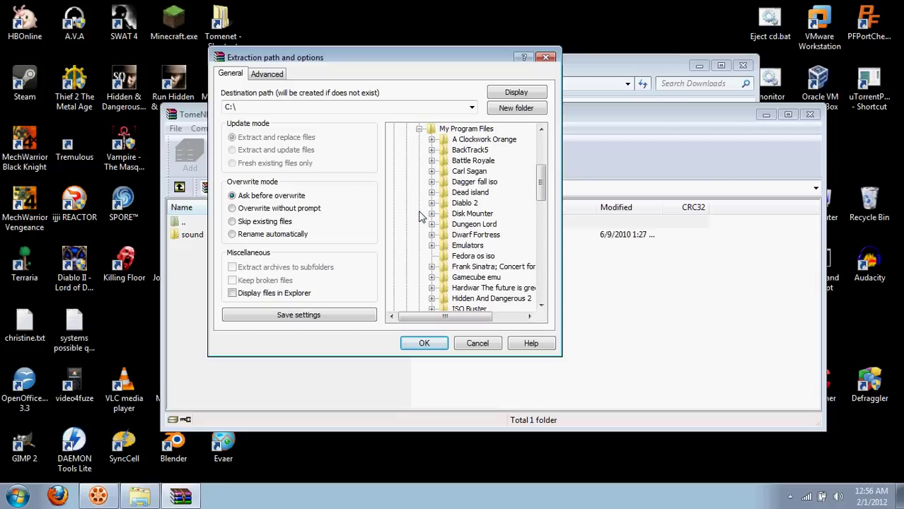
scroll(473, 206, "down", 7)
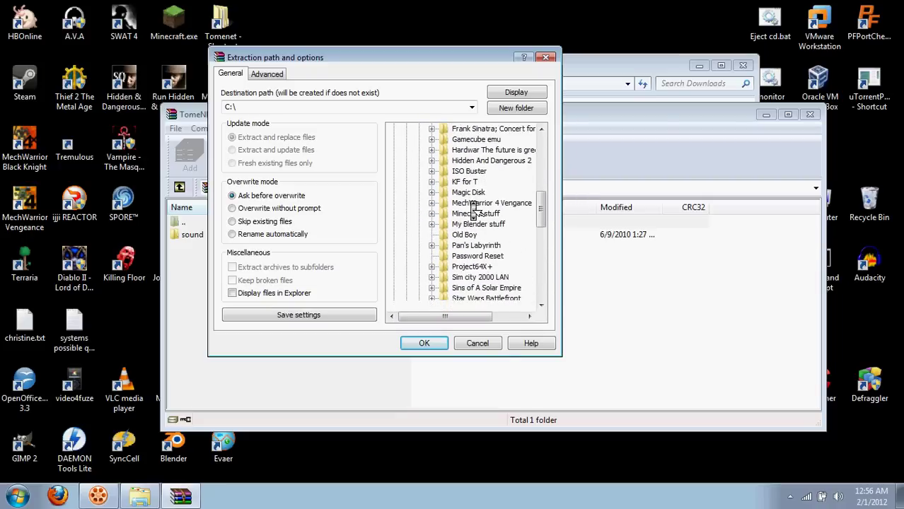
scroll(473, 206, "down", 4)
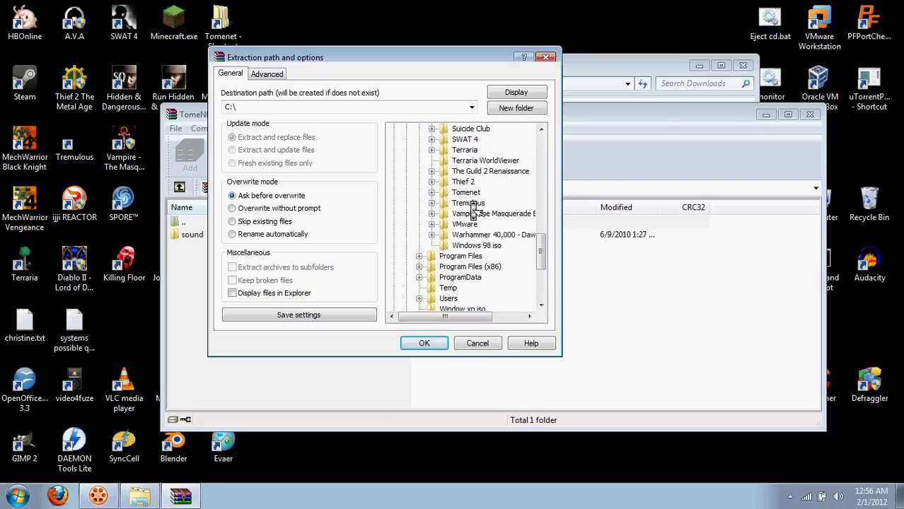
left_click(431, 193)
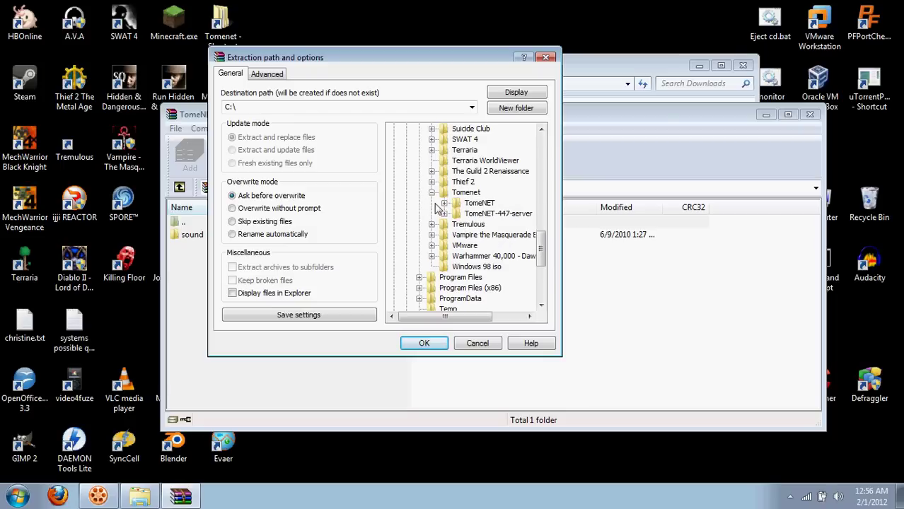
left_click(445, 203)
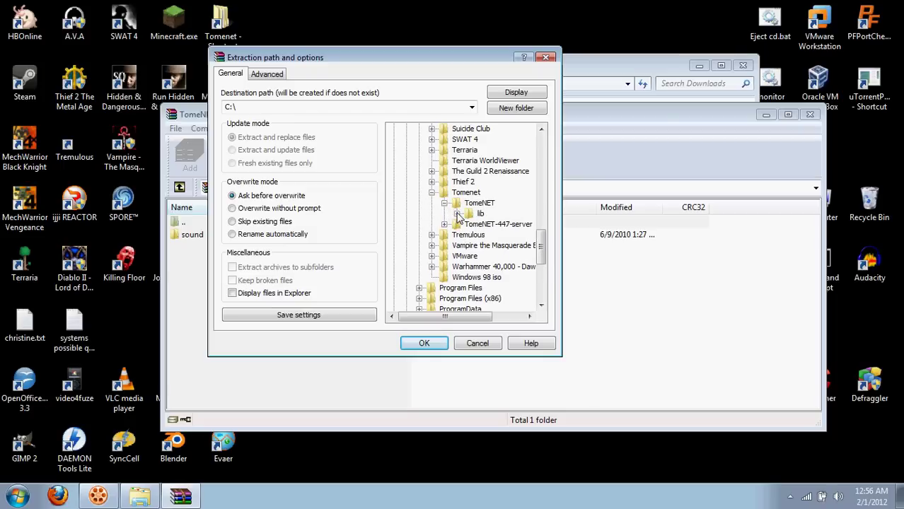
left_click(457, 214)
left_click(495, 267)
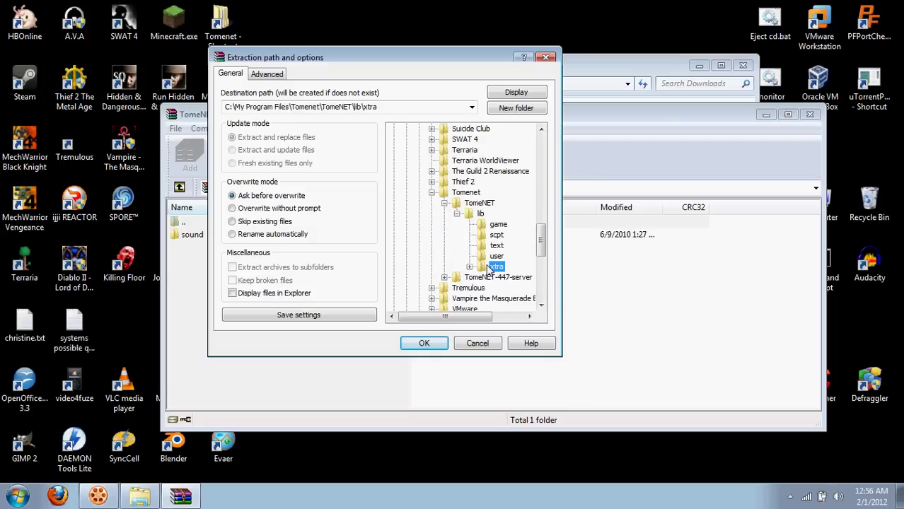
left_click(426, 344)
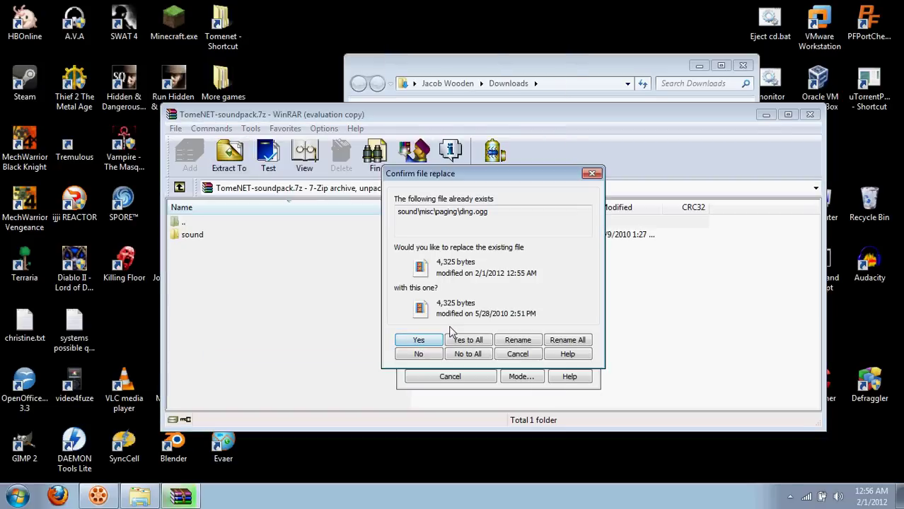
left_click(463, 341)
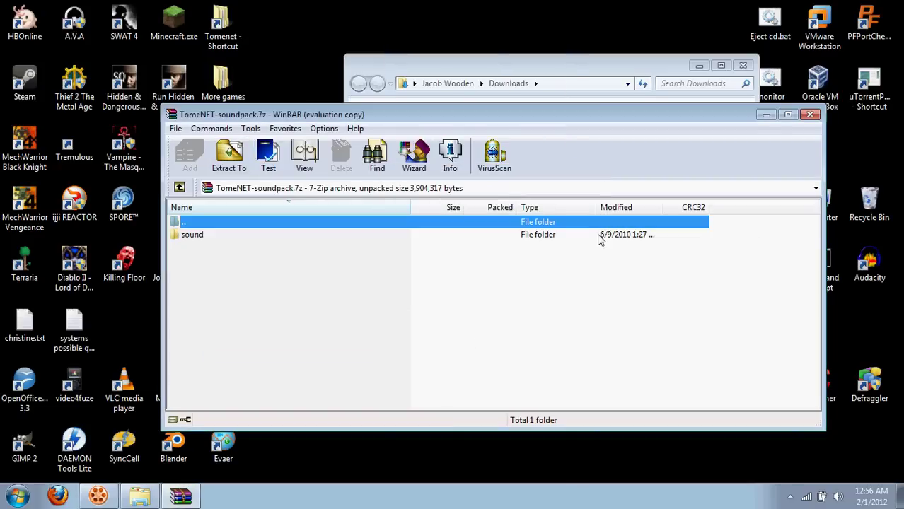
left_click(809, 114)
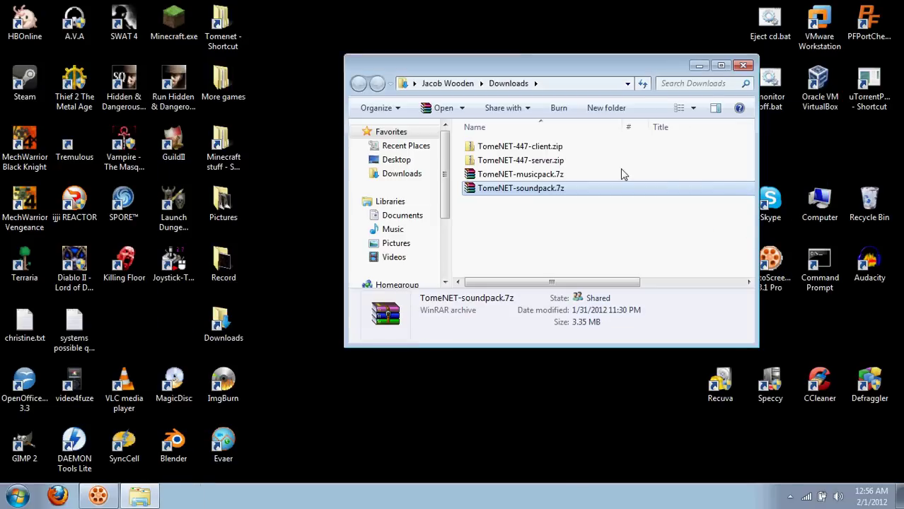
Run tomenet.server.exe from TomeNET-447-server, minimize its console, and close the folder.
left_click(743, 66)
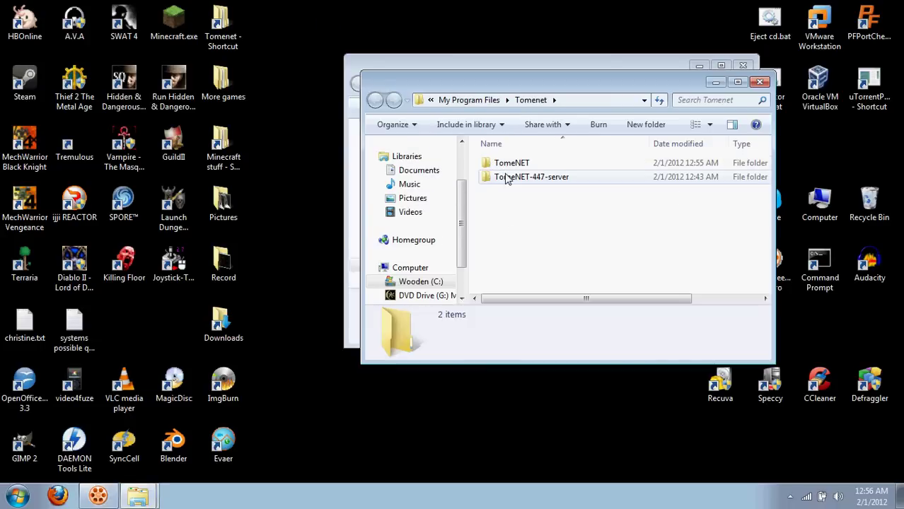
double_click(504, 177)
left_click(507, 178)
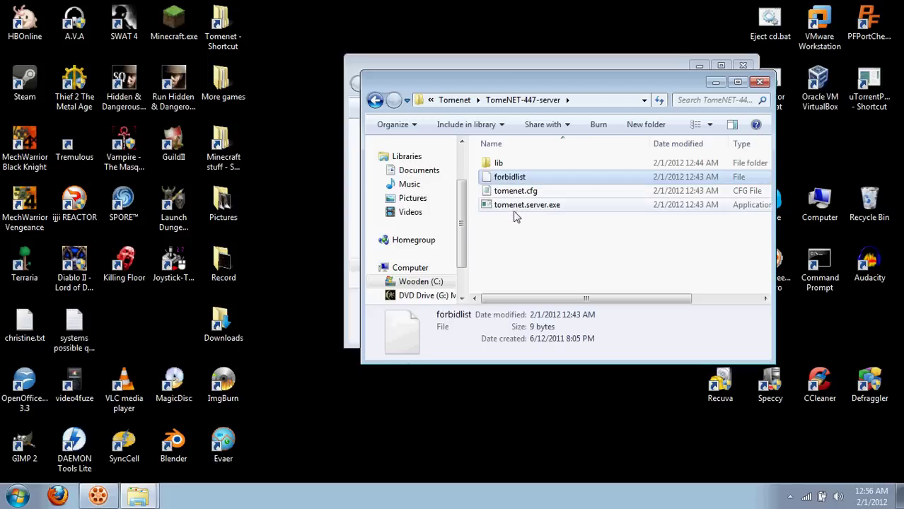
left_click(514, 214)
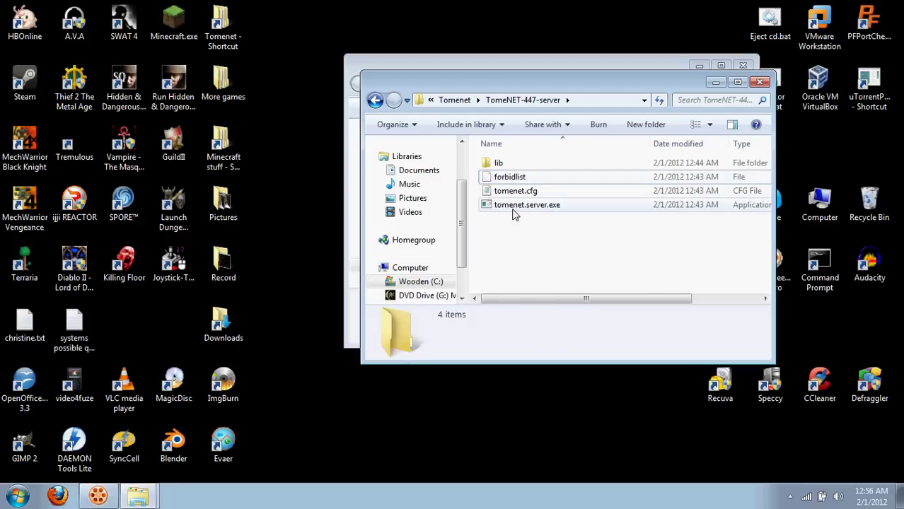
double_click(514, 211)
left_click(489, 261)
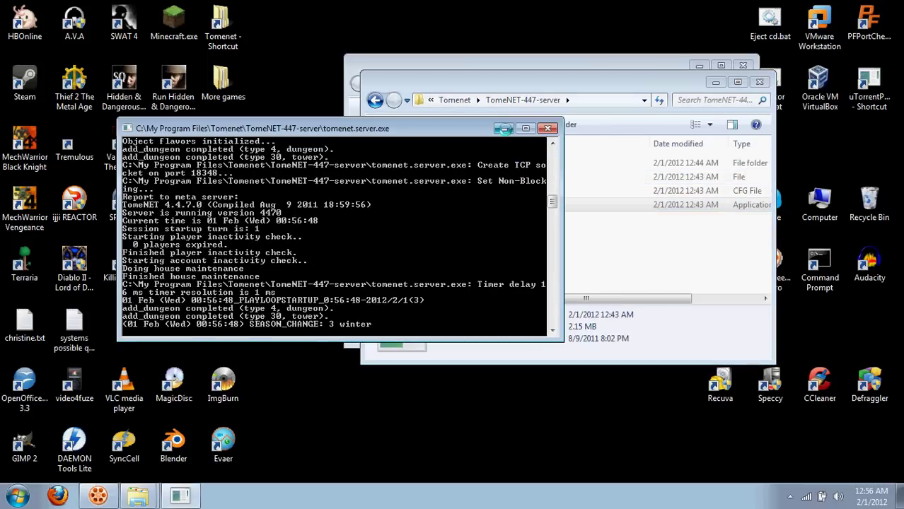
left_click(503, 128)
left_click(760, 83)
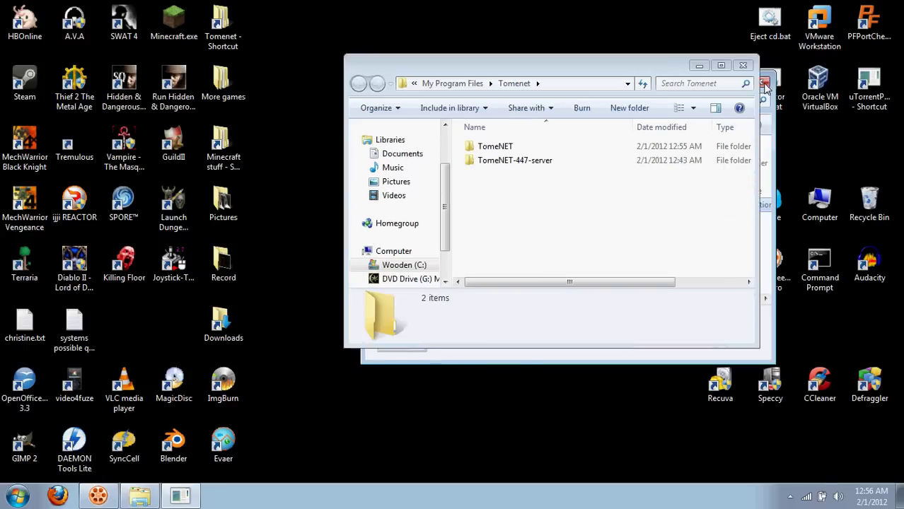
Launch TomeNET.exe from the TomeNET client folder, allowing it to run.
double_click(510, 149)
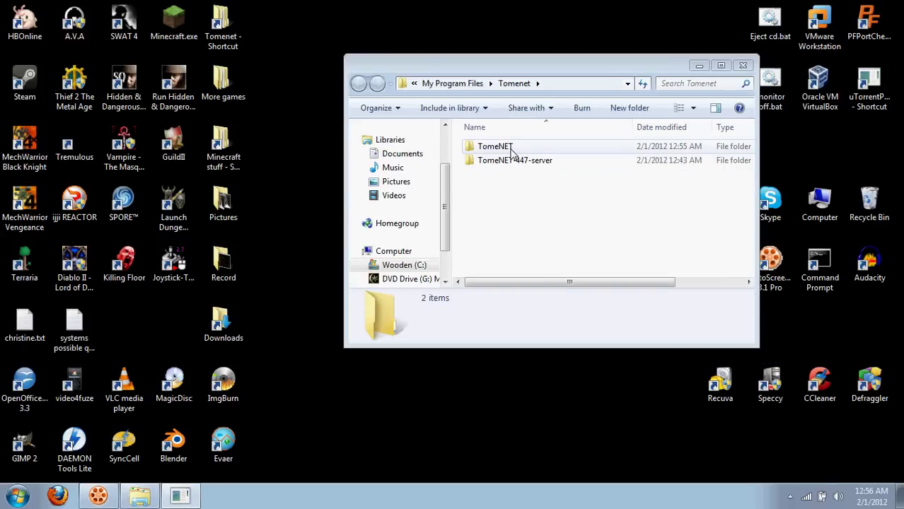
scroll(514, 157, "down", 1)
scroll(516, 159, "down", 1)
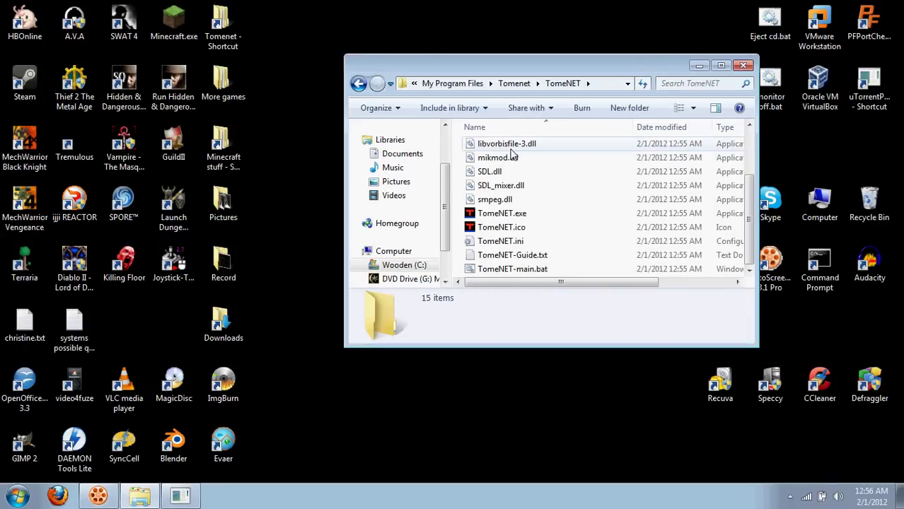
double_click(514, 214)
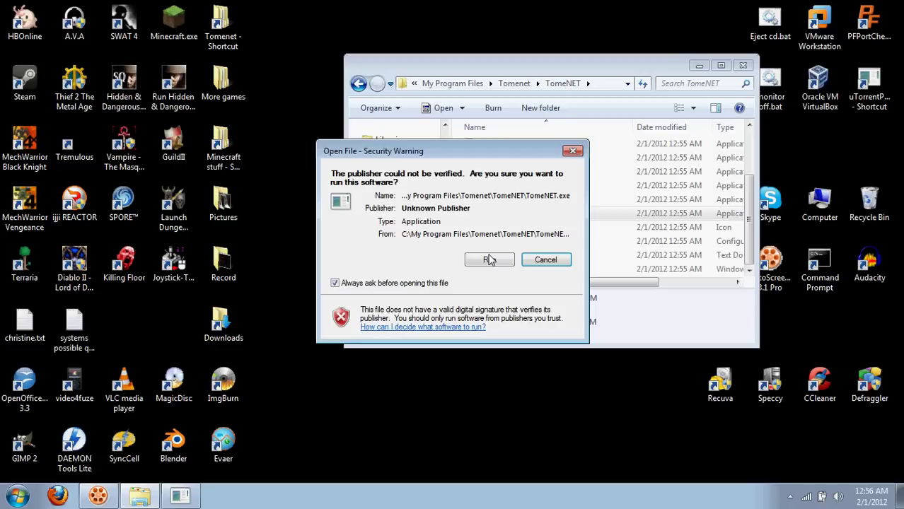
left_click(489, 260)
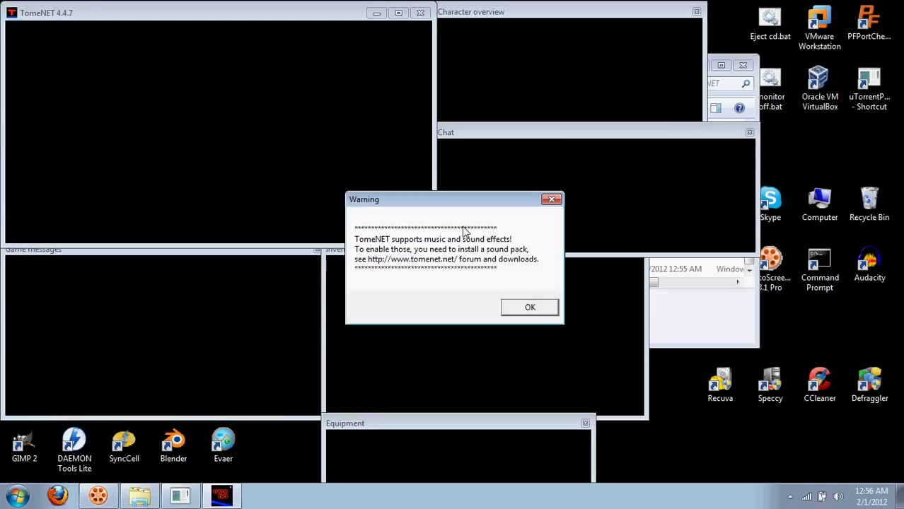
Dismiss the sound warning, connect to localhost, and enter a new admin account name.
left_click(530, 307)
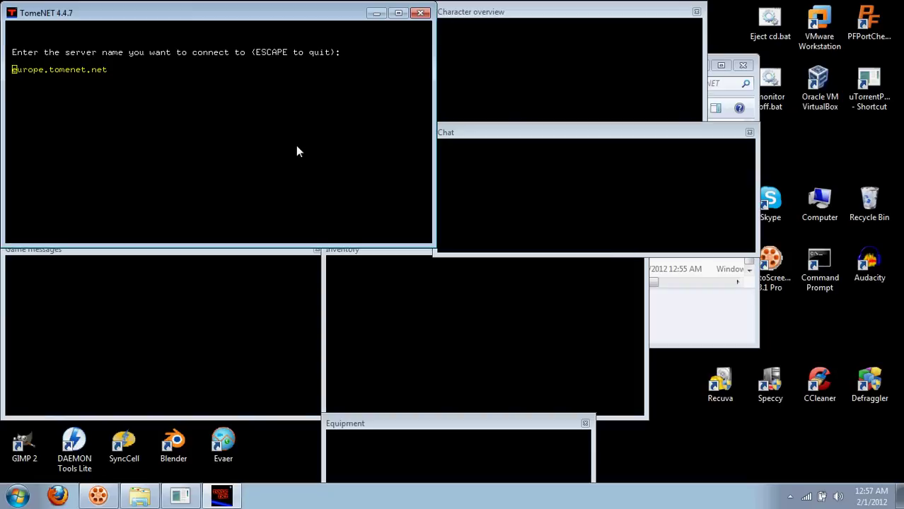
type("168")
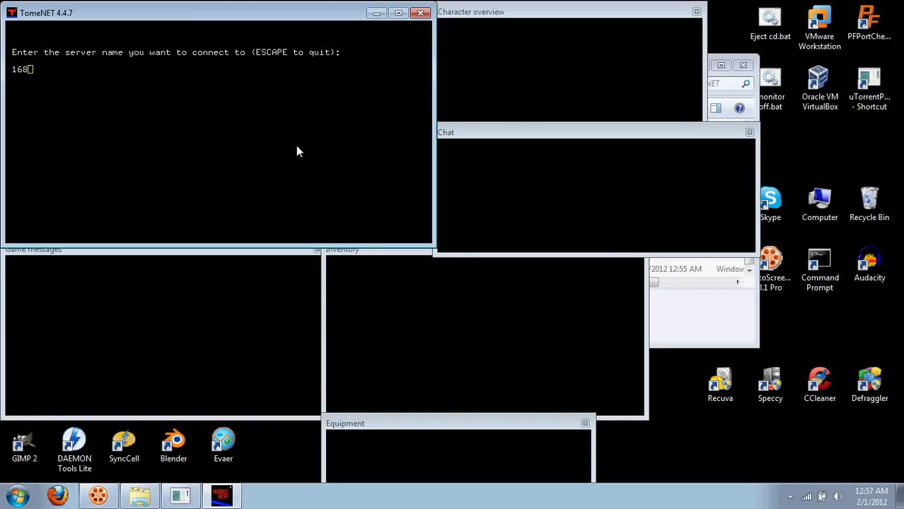
type(".0.0.1")
key("BackSpace")
key("BackSpace")
key("BackSpace")
key("BackSpace")
key("BackSpace")
key("BackSpace")
key("BackSpace")
key("BackSpace")
key("BackSpace")
type("Lo")
key("BackSpace")
key("BackSpace")
type("localhost")
key("Return")
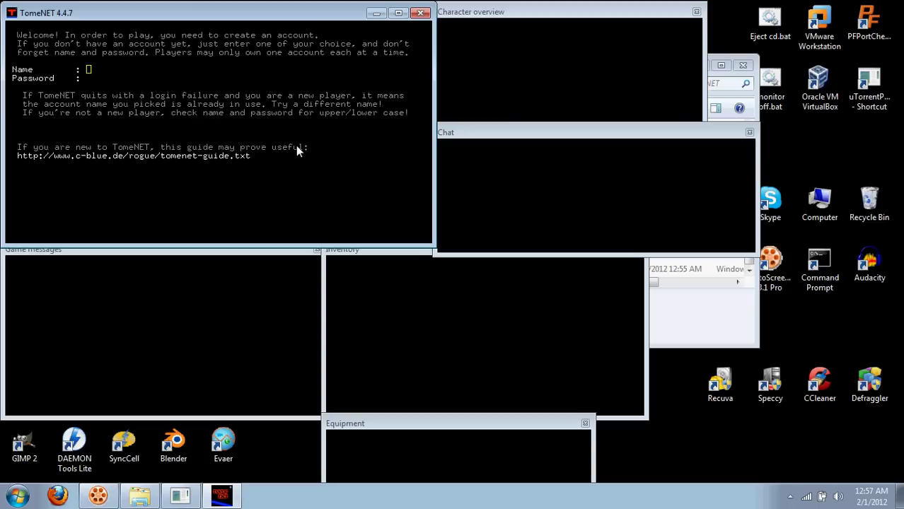
type("AdminPWN")
key("Return")
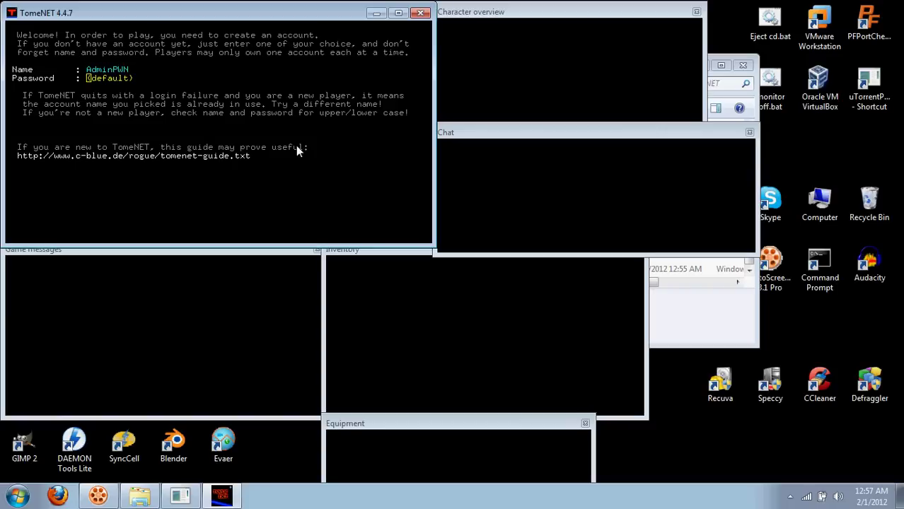
Log in with the account password and start a male Human Warrior with a normal body.
type("xxxxxxxxxx")
key("Return")
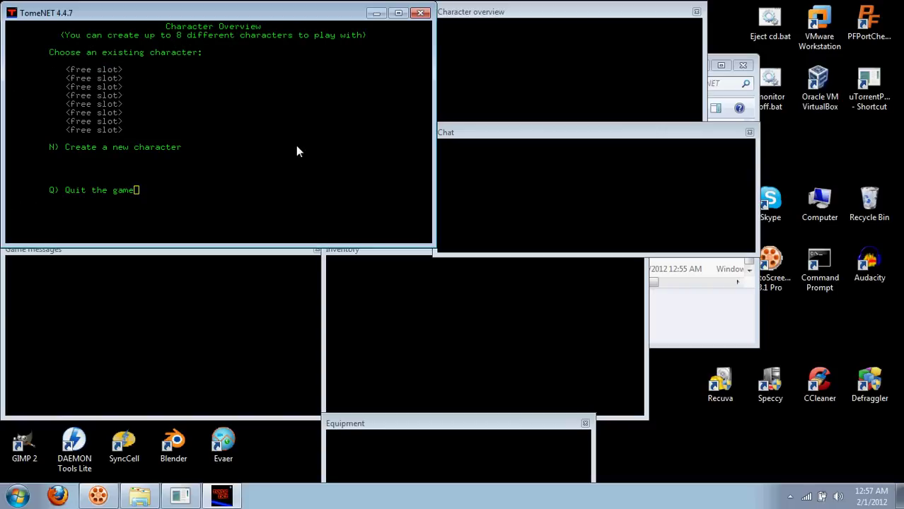
key("N")
key("Return")
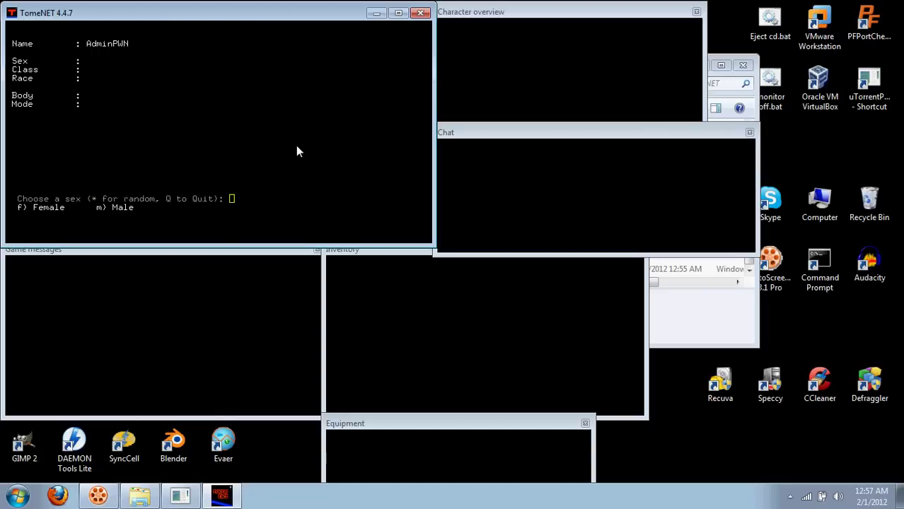
key("m")
key("a")
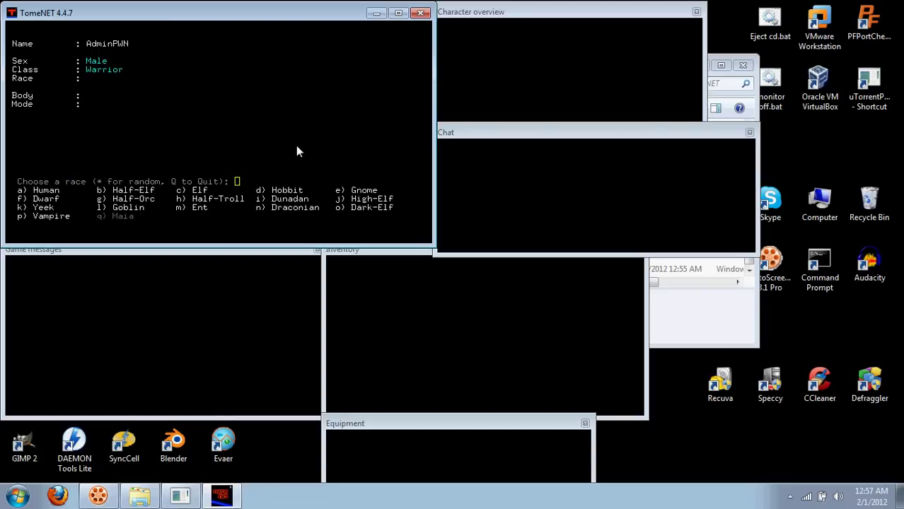
key("a")
key("n")
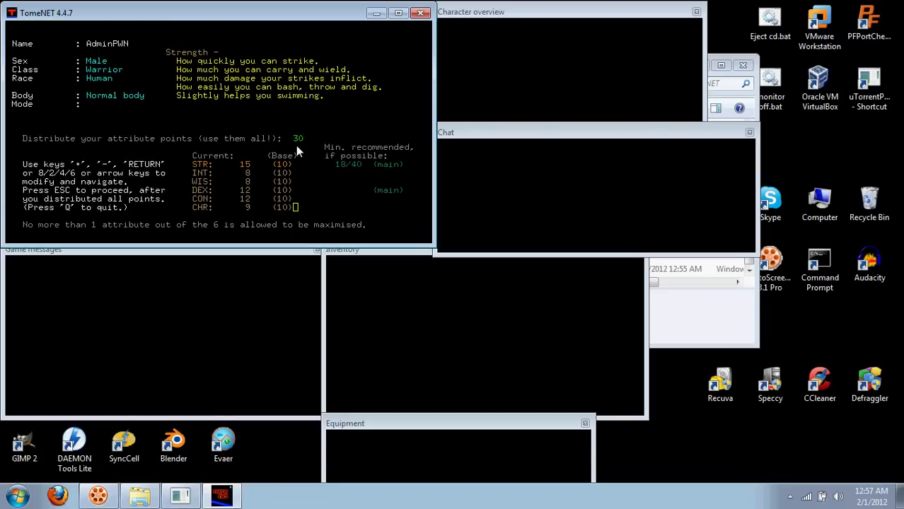
Set strength 18/40 and dexterity 18, choose Normal mode, and enter the game.
key("Right")
key("Right")
key("Right")
key("Right")
key("Right")
key("Right")
key("Right")
key("Down")
key("Down")
key("Down")
key("Right")
key("Right")
key("Right")
key("Right")
key("Right")
key("Right")
key("Up")
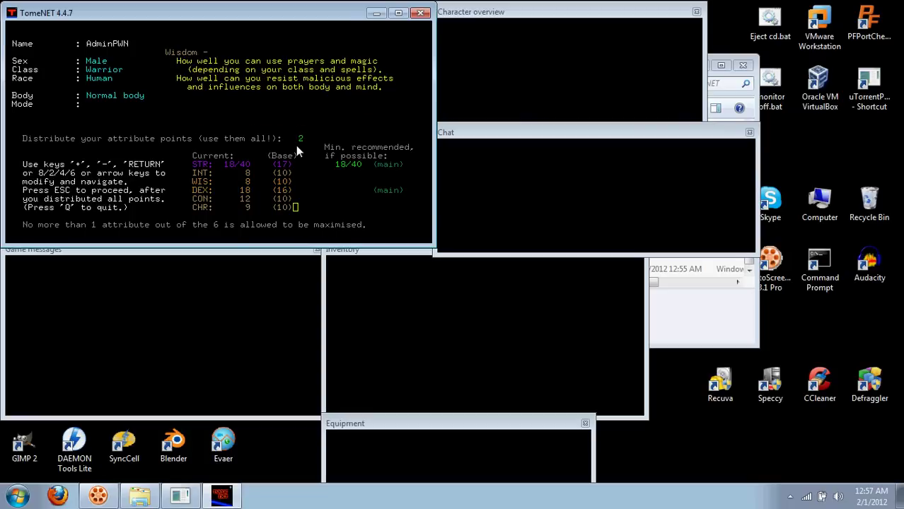
key("Right")
key("Right")
key("Escape")
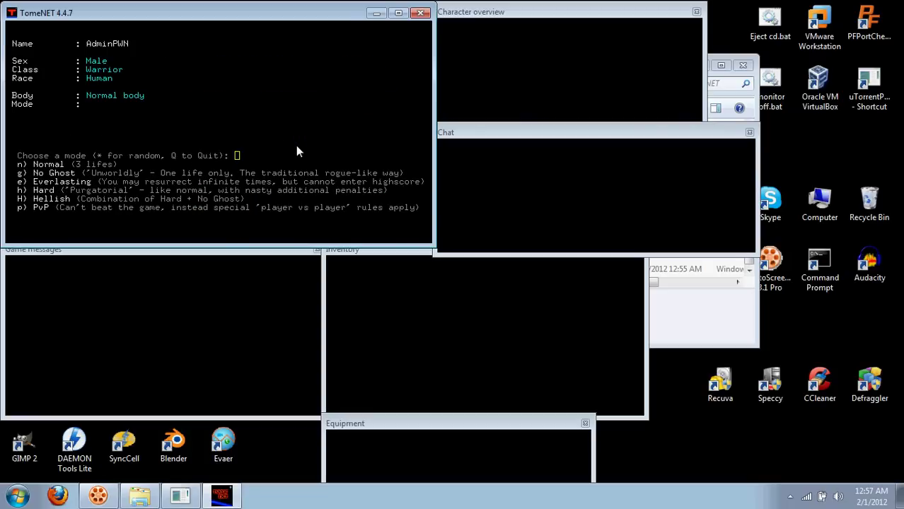
key("n")
key("Return")
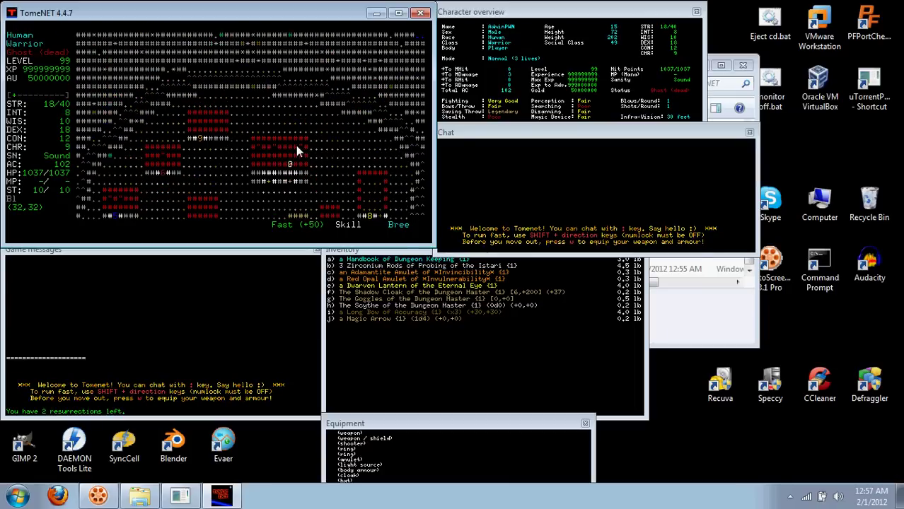
Walk the admin character right and down, then quit with Ctrl+Q.
key("Right")
key("Right")
key("Right")
key("Right")
key("Right")
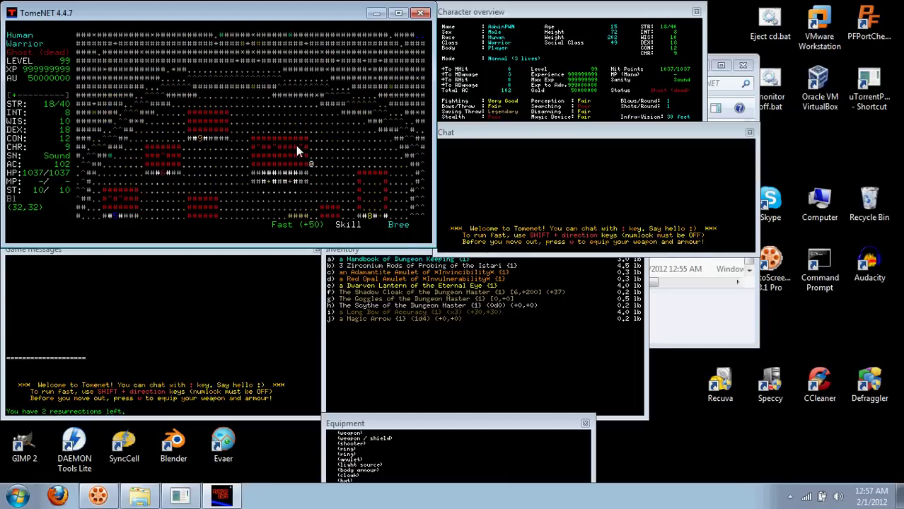
key("Down")
key("Down")
key("Down")
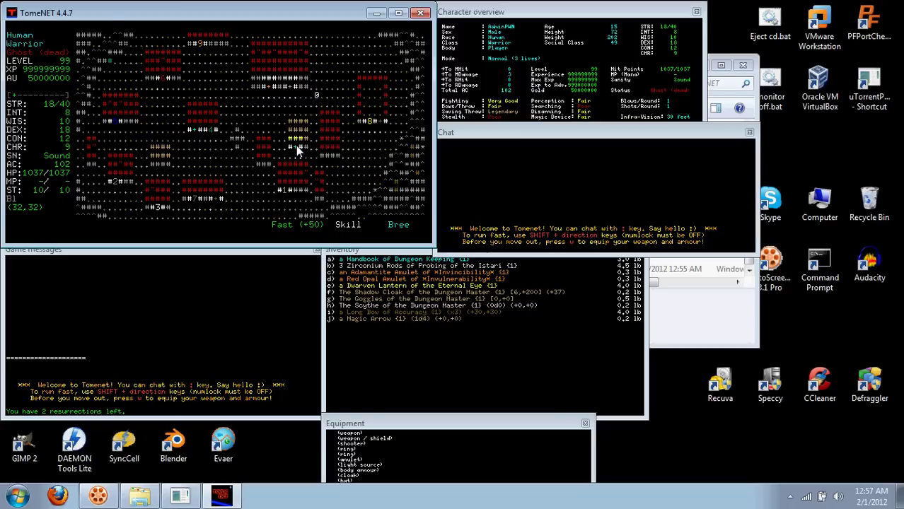
key("ctrl+q")
Decline saving the chatlog, relaunch TomeNET.exe, and connect to localhost.
key("n")
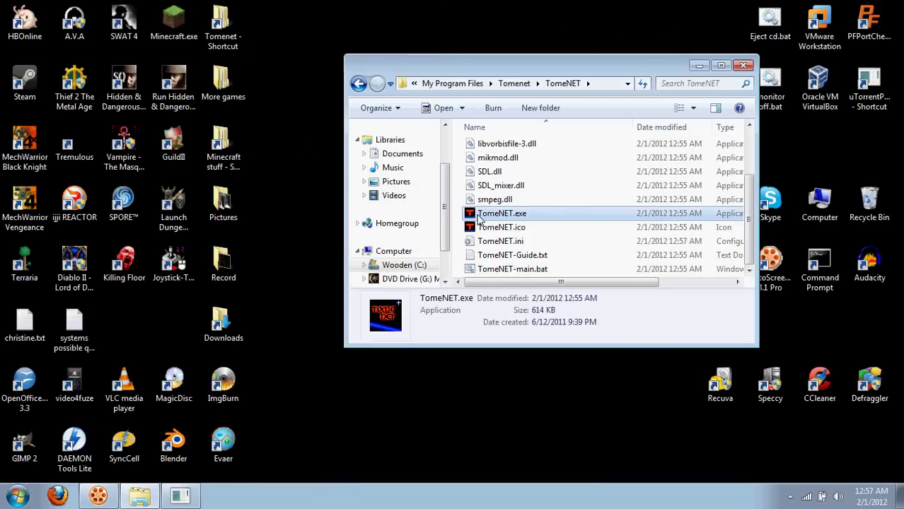
double_click(478, 219)
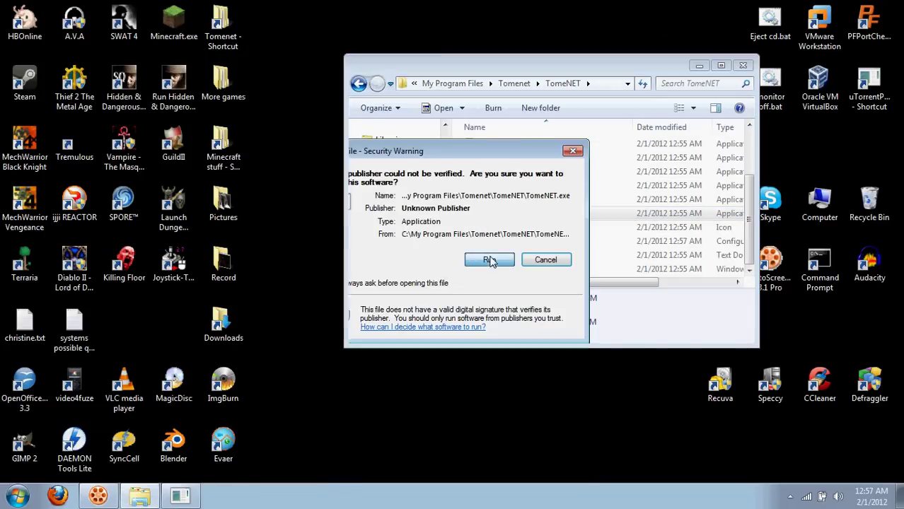
left_click(489, 260)
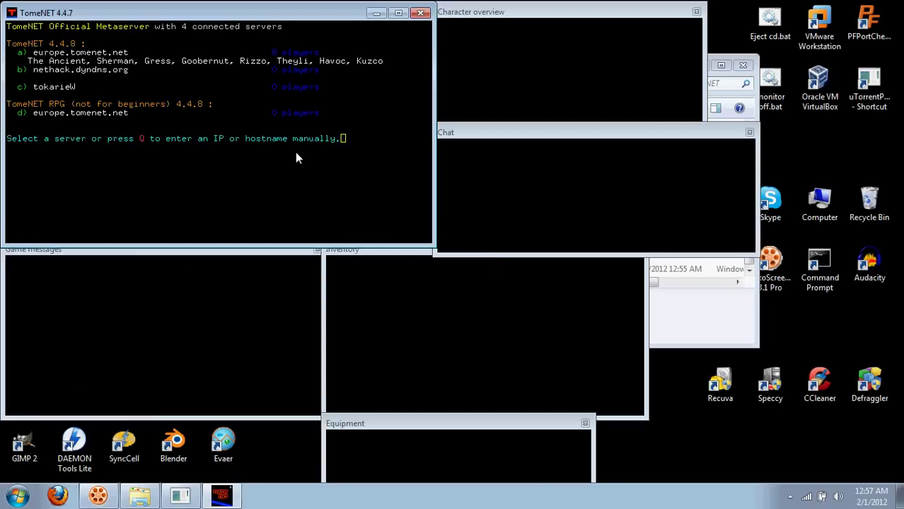
key("shift+q")
type("localhost")
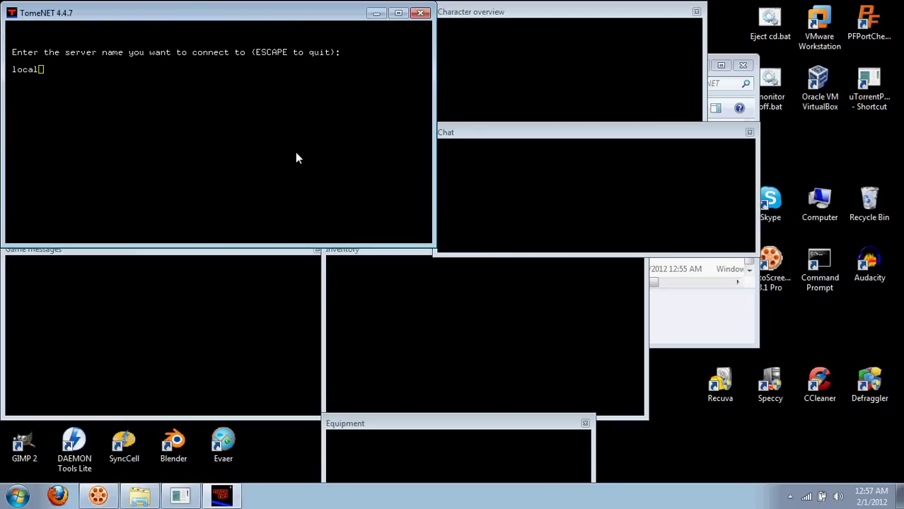
key("Return")
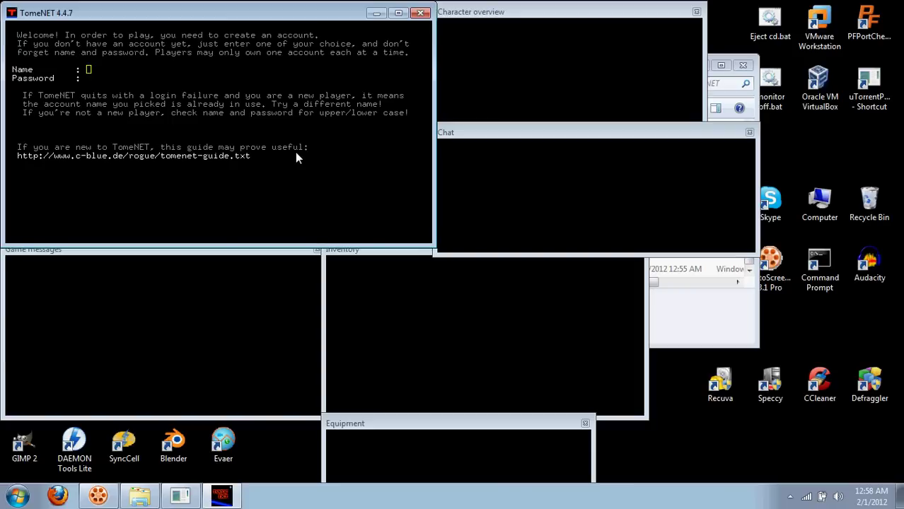
Sign in with a new second account name and its password.
key("Return")
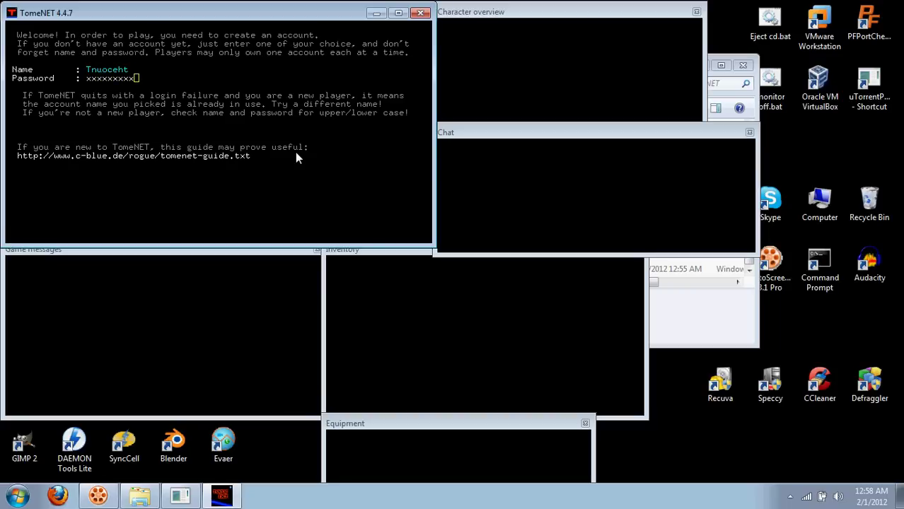
key("Return")
Start a new character with the suggested name: male Yeek Priest with a Fruit bat body.
key("n")
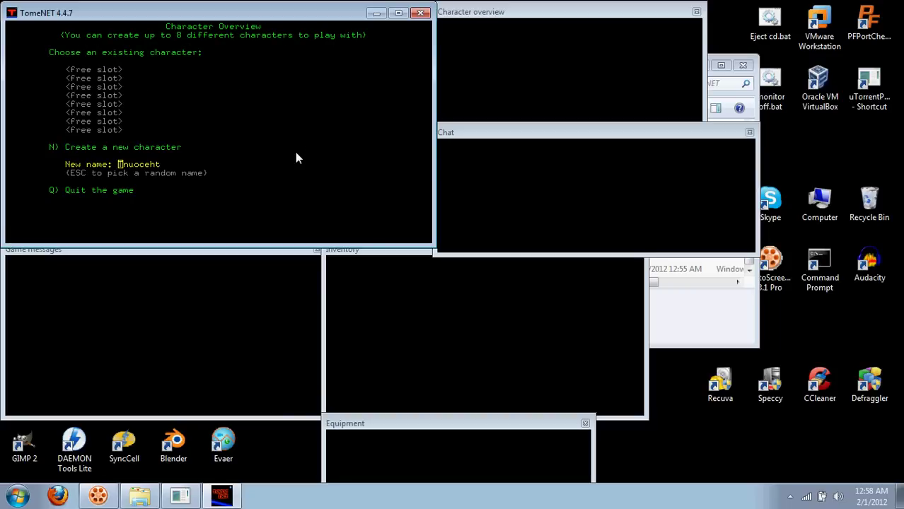
key("Return")
key("a")
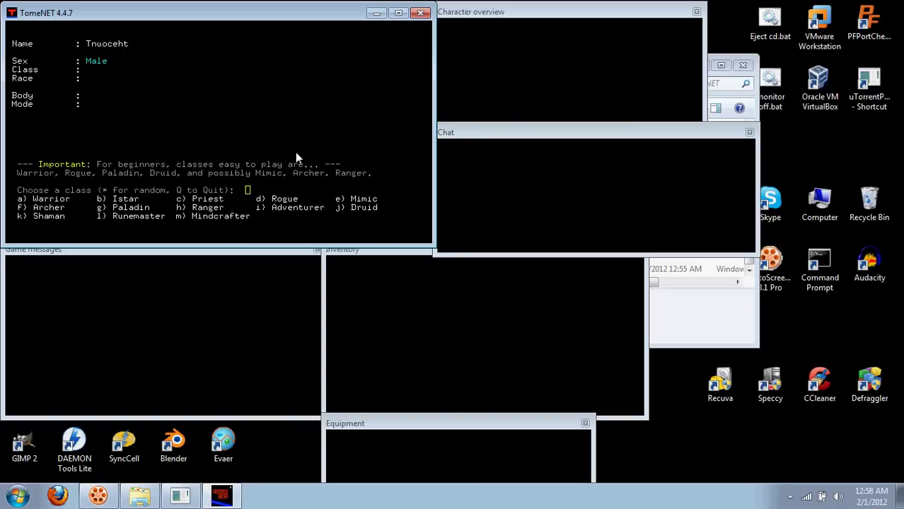
key("c")
key("k")
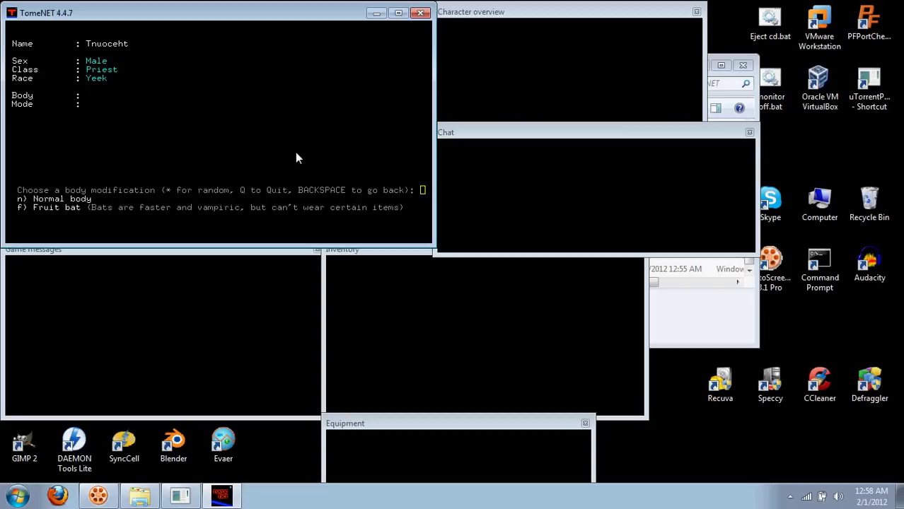
key("b")
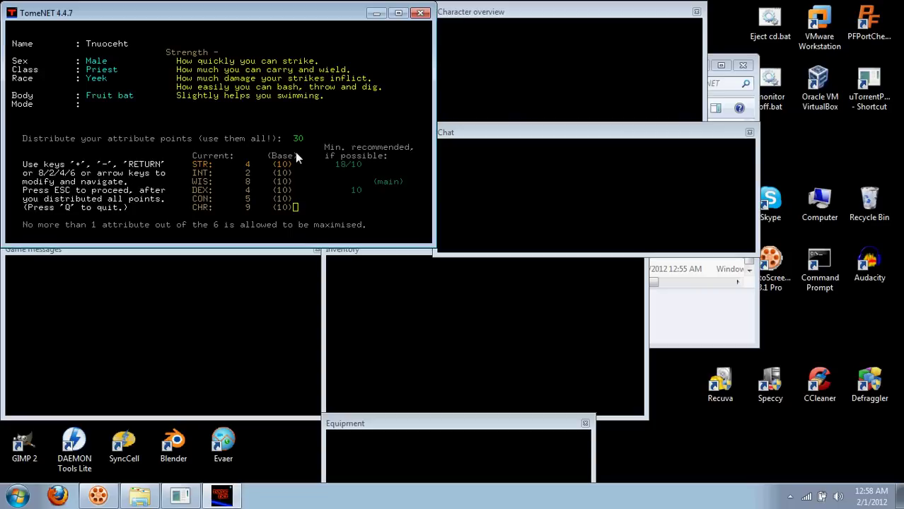
Raise strength and wisdom, pick Normal mode, enter the game, move left, then quit.
key("plus")
key("plus")
key("plus")
key("plus")
key("Down")
key("Down")
key("plus")
key("plus")
key("plus")
key("plus")
key("plus")
key("plus")
key("Up")
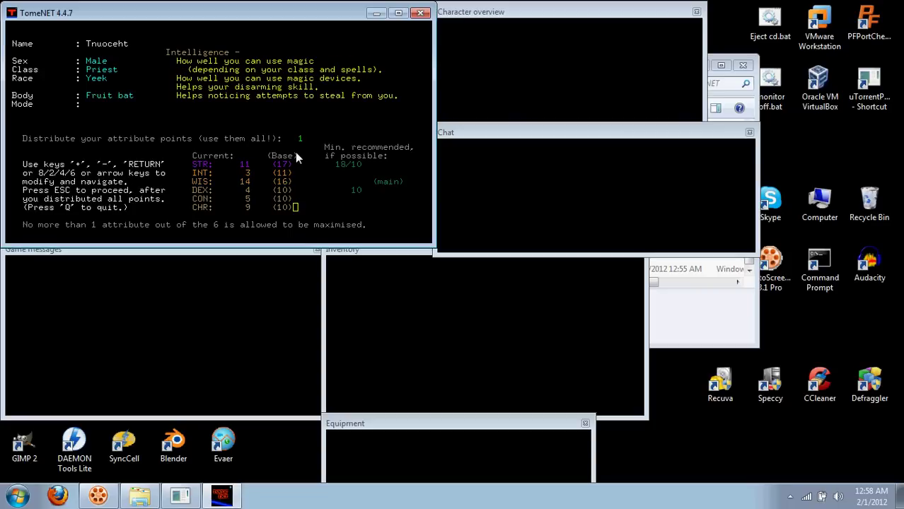
key("plus")
key("plus")
key("Escape")
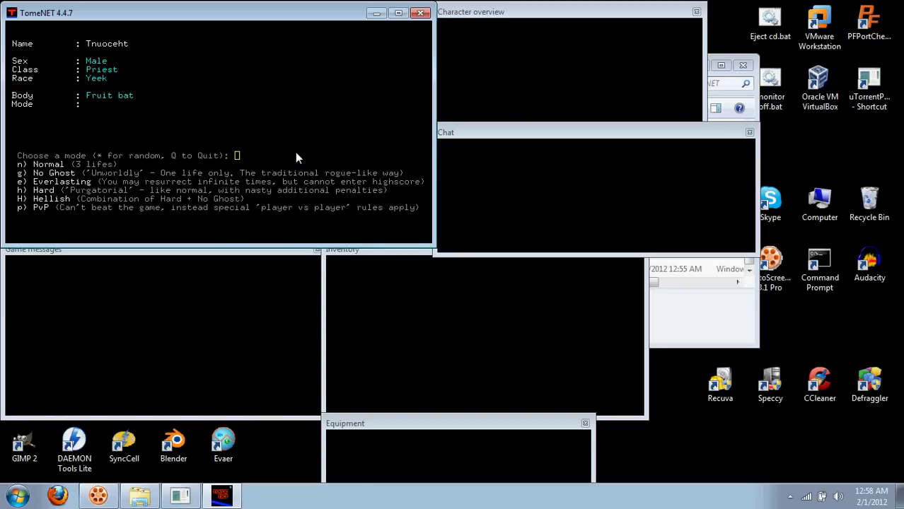
key("n")
key("Return")
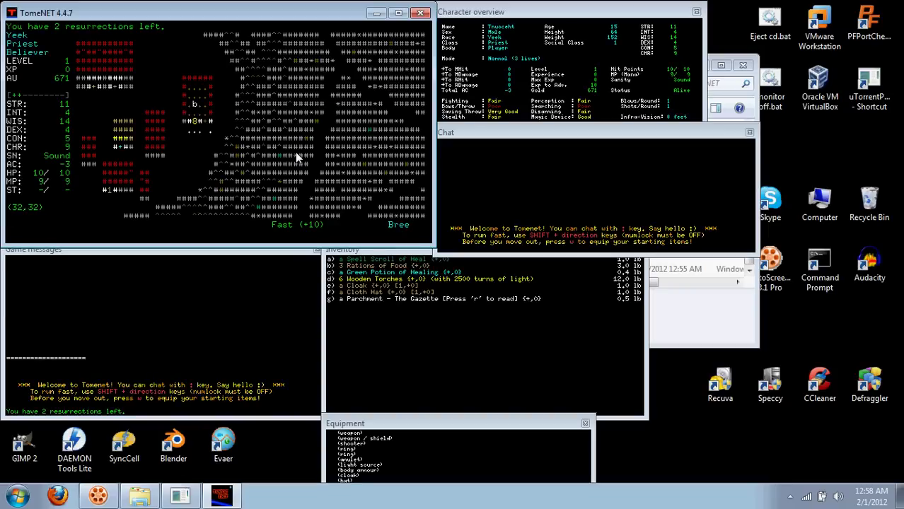
key("Left")
key("Left")
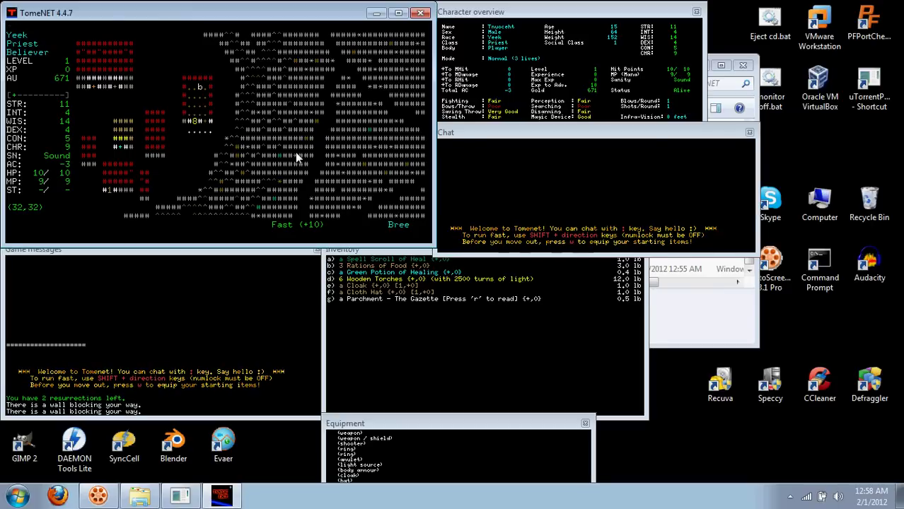
key("ctrl+x")
Quit the game, relaunch the TomeNET client and connect to the localhost server.
key("y")
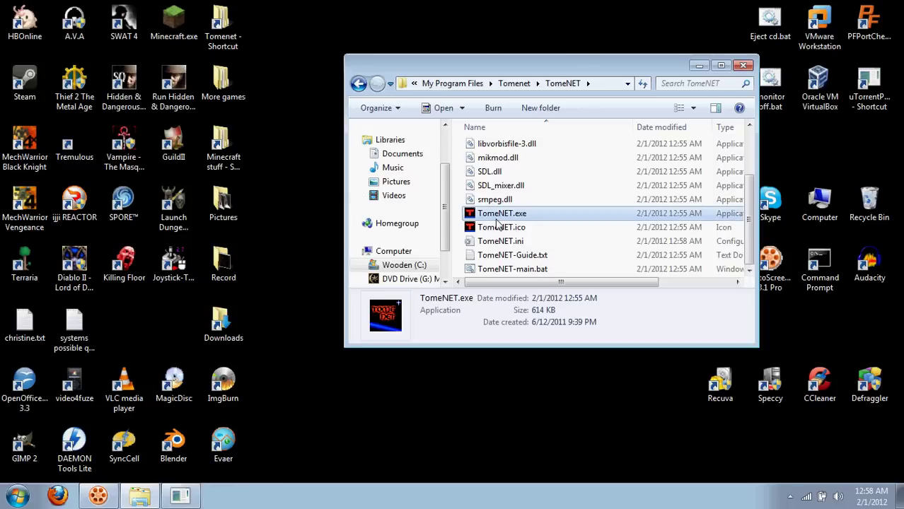
double_click(501, 213)
left_click(489, 259)
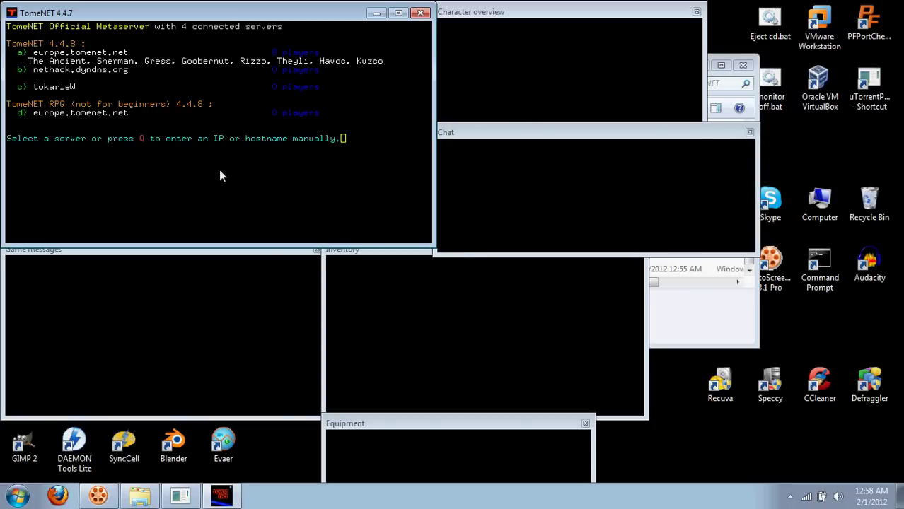
key("q")
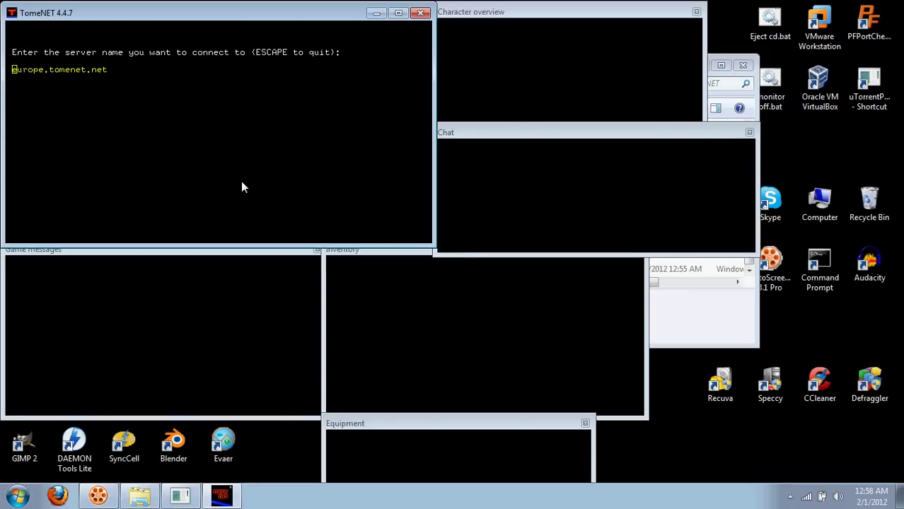
type("localhost")
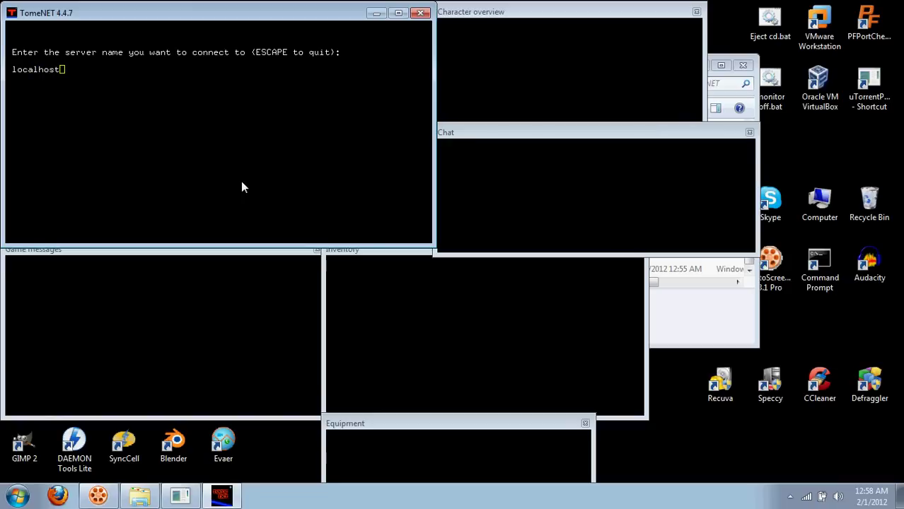
key("Return")
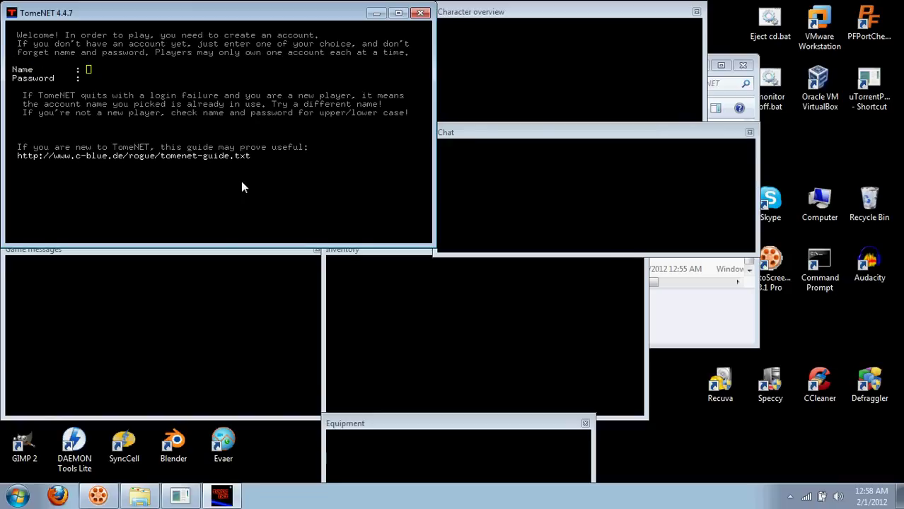
Log in with the second account's name and password, then quit the client.
type("TnuocEht")
key("Return")
type("xxxxxxxxx")
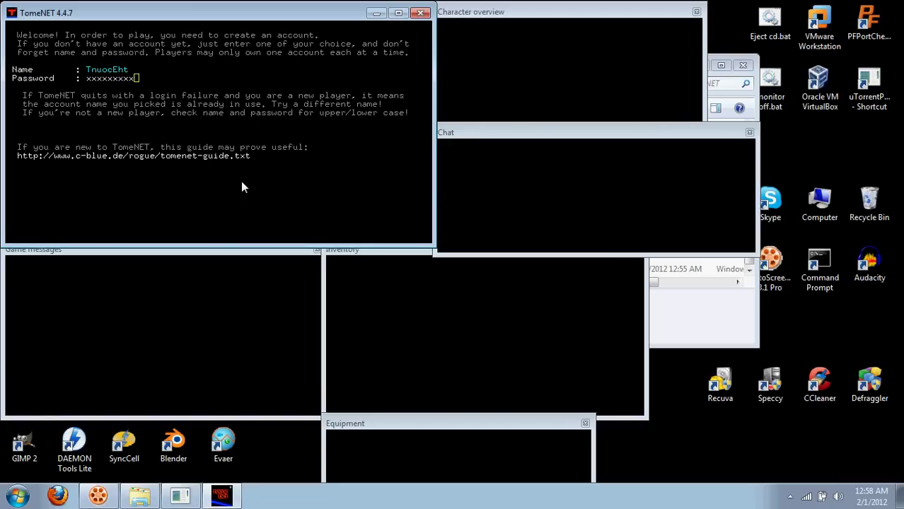
key("Return")
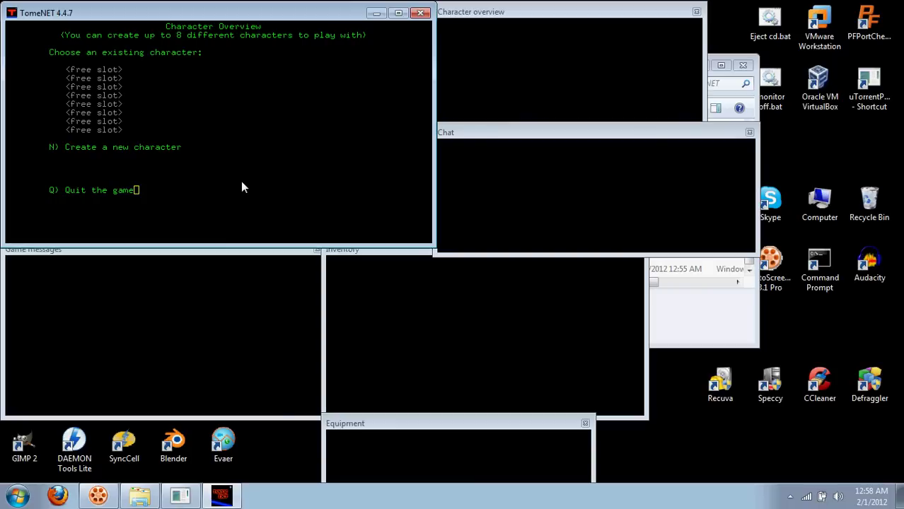
key("q")
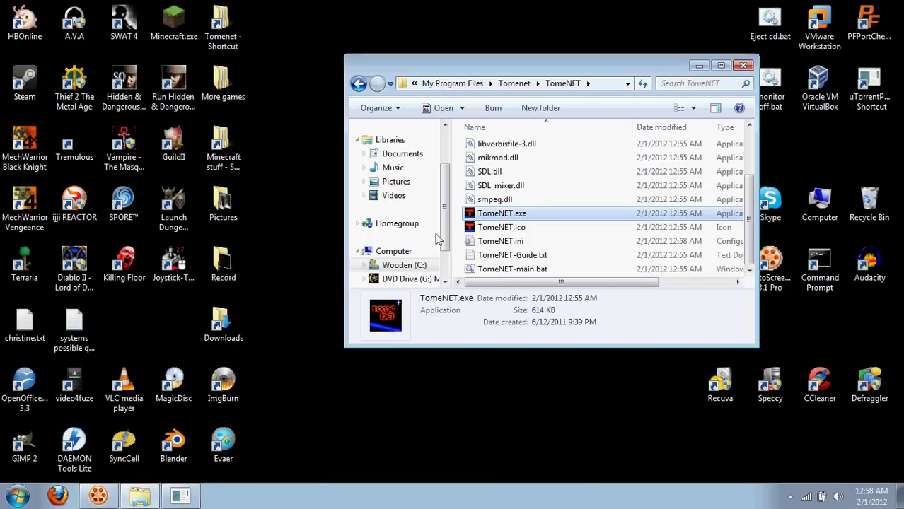
Start TomeNET again and reconnect to localhost.
double_click(481, 217)
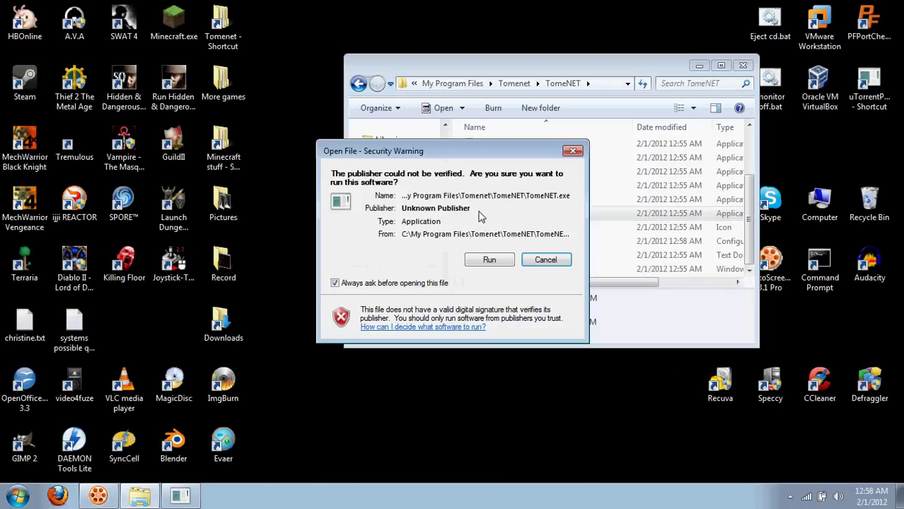
left_click(487, 259)
type("l")
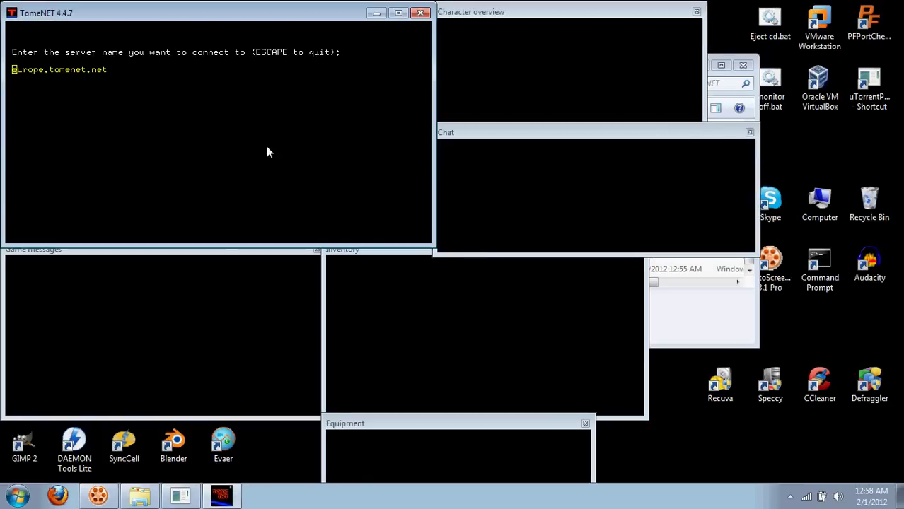
type("localhost")
key("Return")
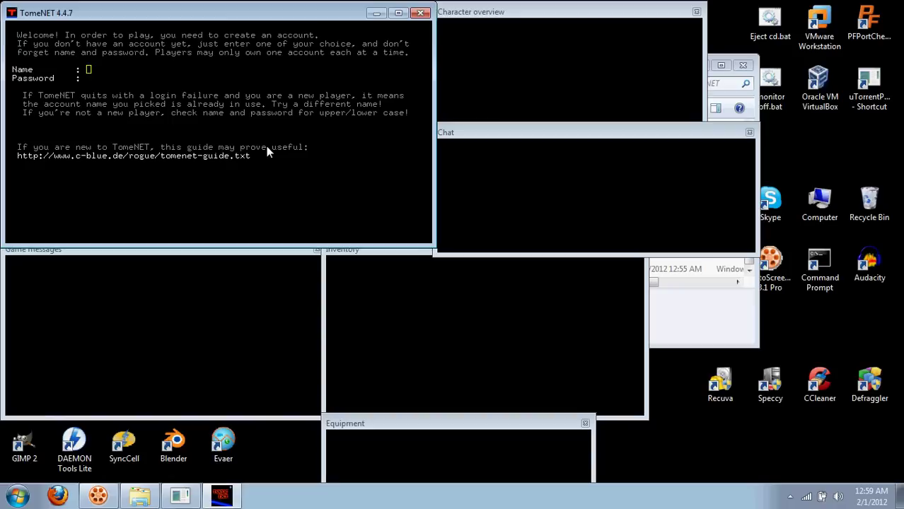
Log in with the admin account's name and password and enter with the admin character.
type("AdminPWN")
key("Return")
type("**********")
key("Return")
key("a")
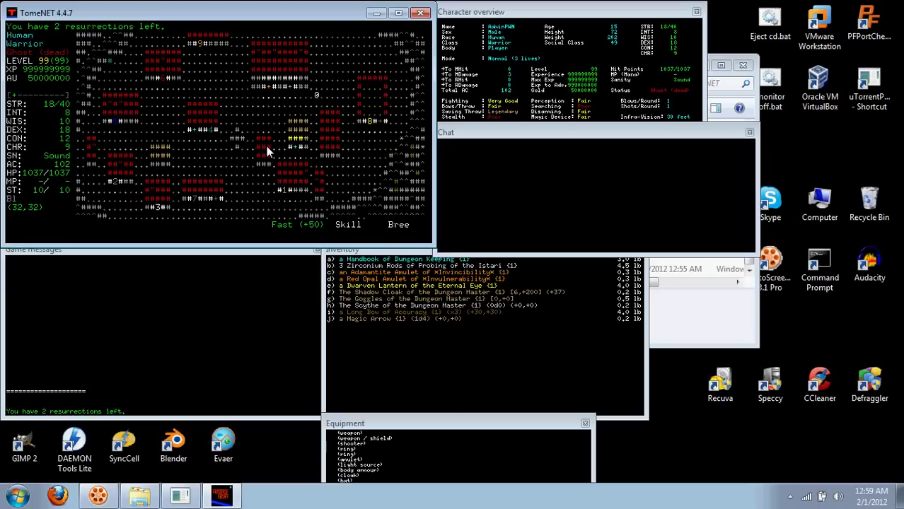
Send the /validate command with the second account's name from the admin chat prompt.
key("1")
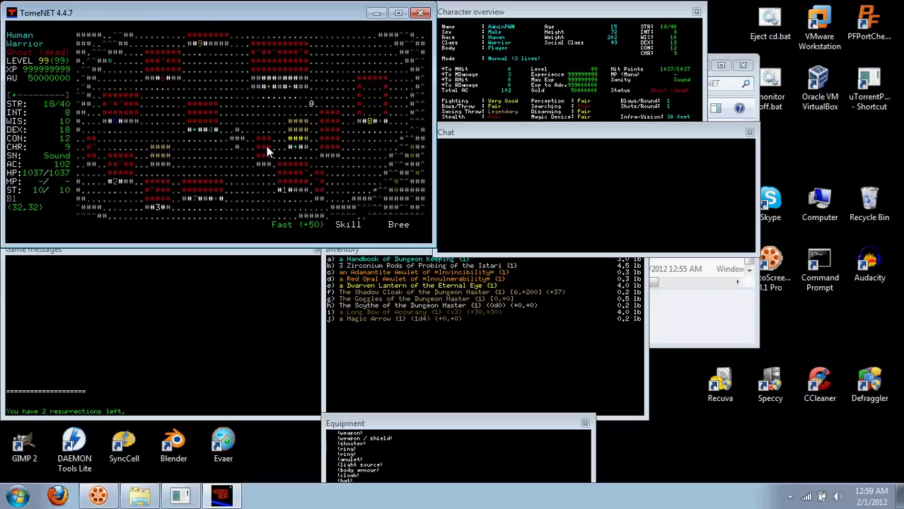
key("colon")
type("/validate")
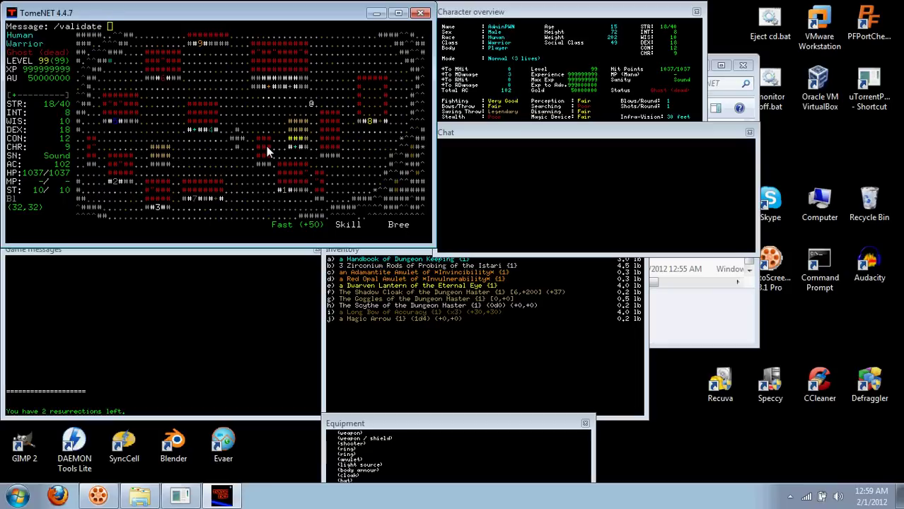
type(" Tnuoceht")
key("Return")
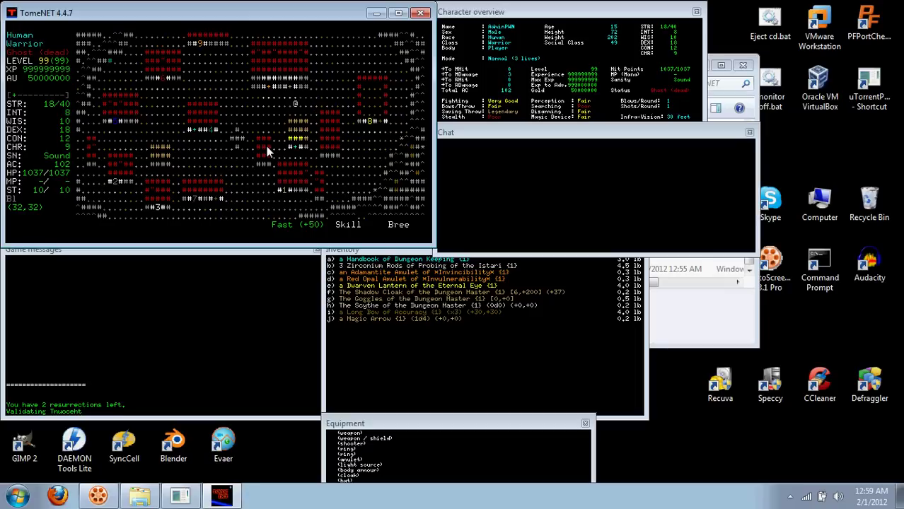
key("Right")
key("Right")
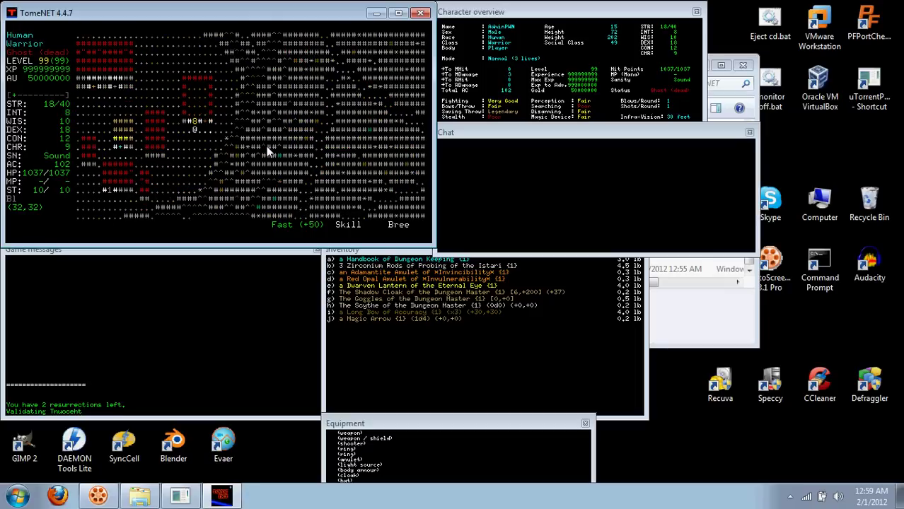